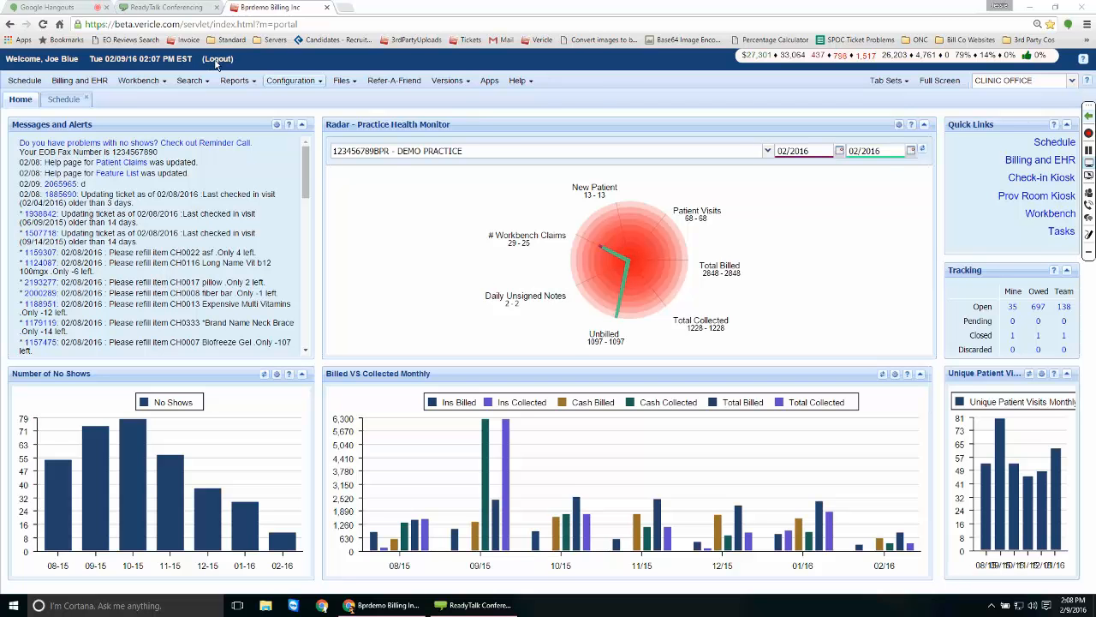
Open the Point of Sale item setup from the practice configuration and enlarge the page.
click(293, 81)
mouse_move(298, 149)
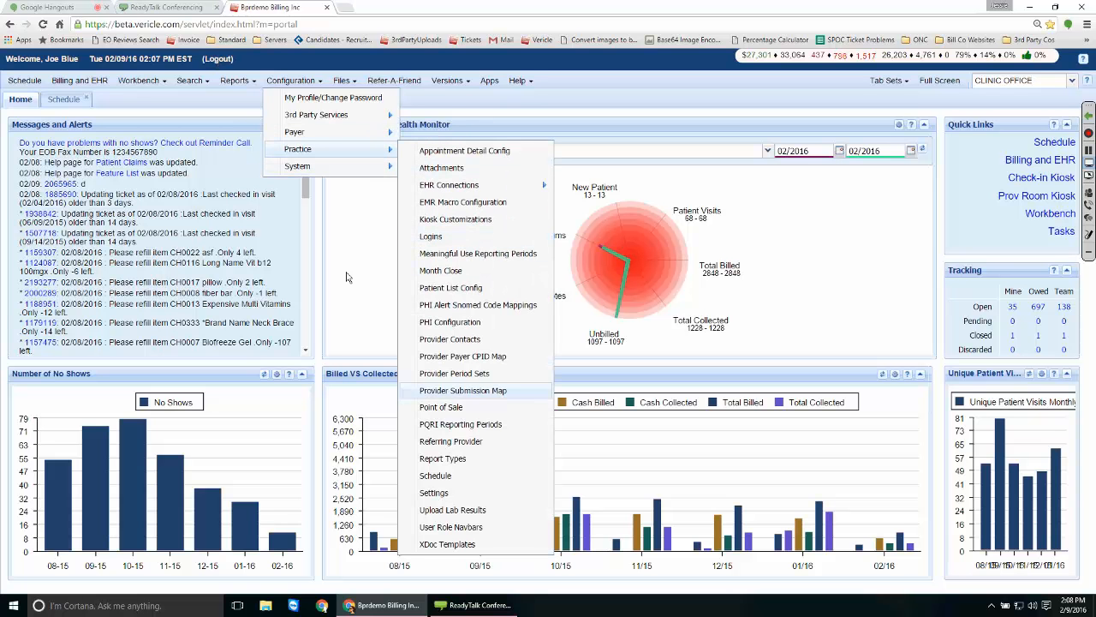
click(442, 407)
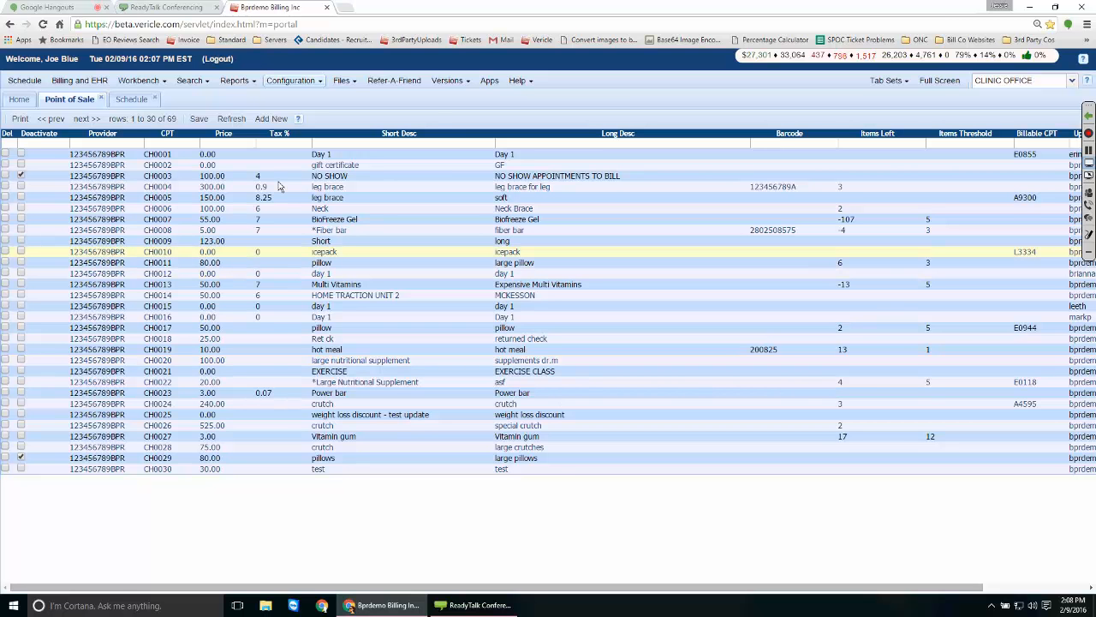
key(ctrl+plus)
key(ctrl+plus)
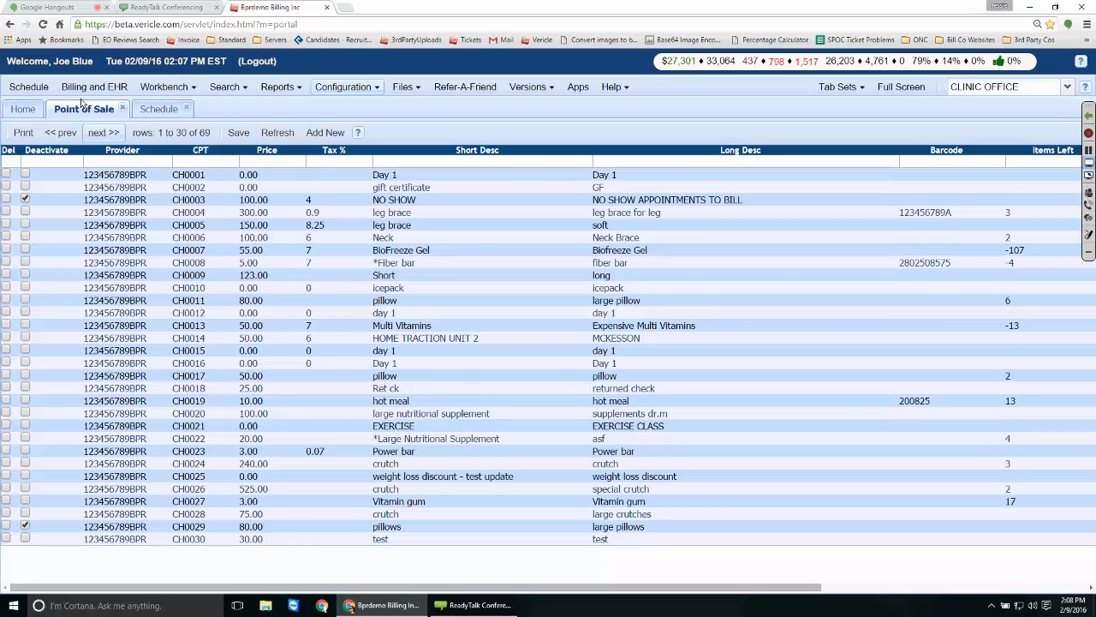
Page forward to the last Point of Sale rows and start a new item.
key(Return)
key(Return)
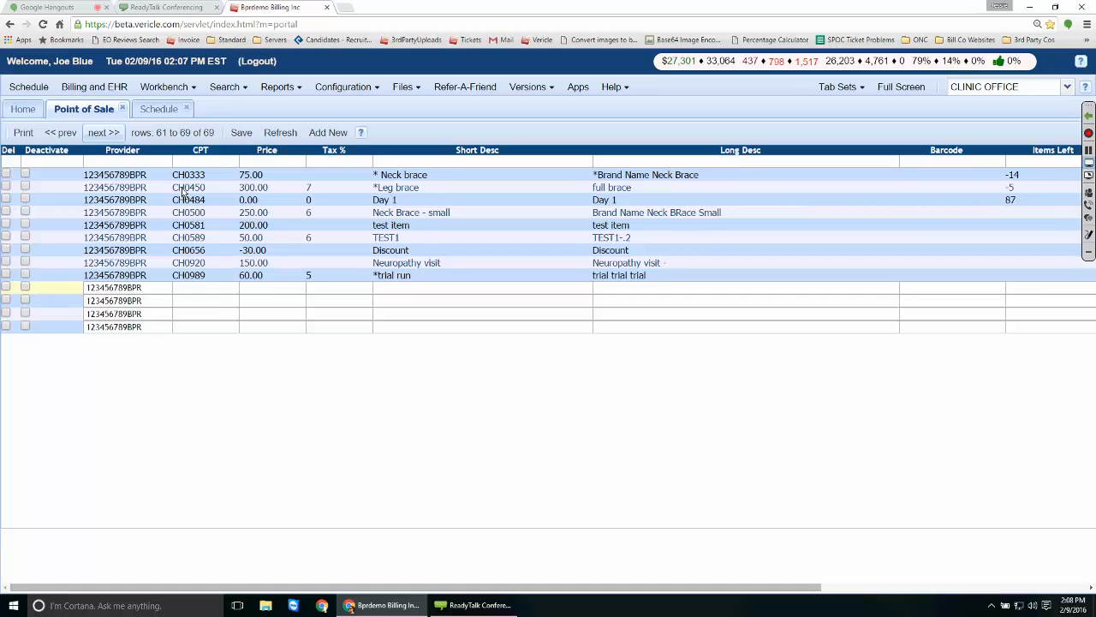
click(340, 288)
click(339, 301)
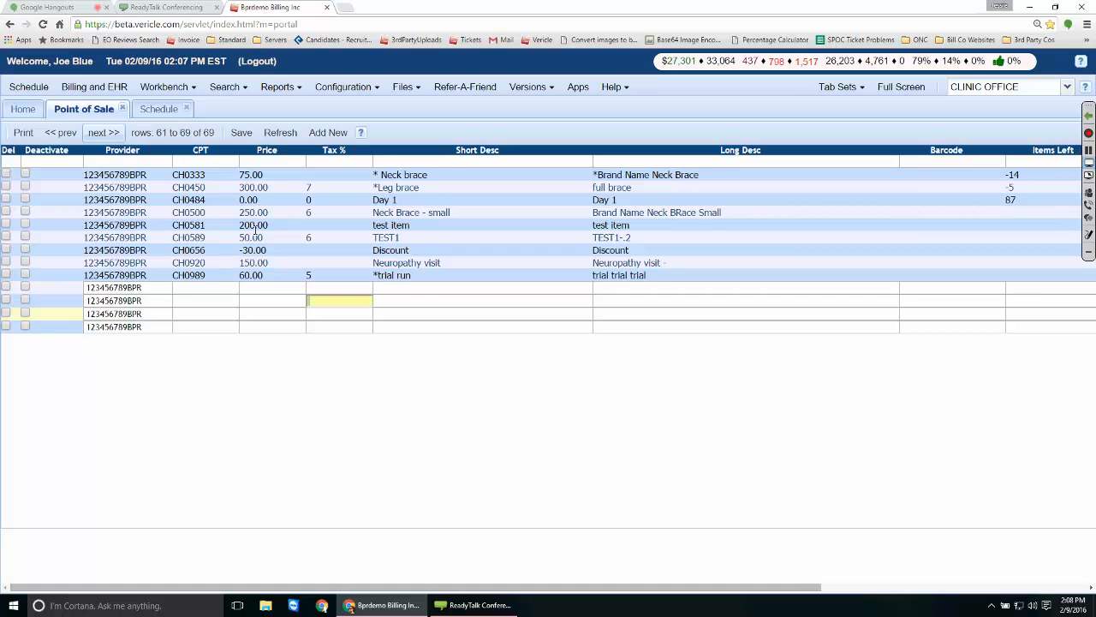
click(339, 314)
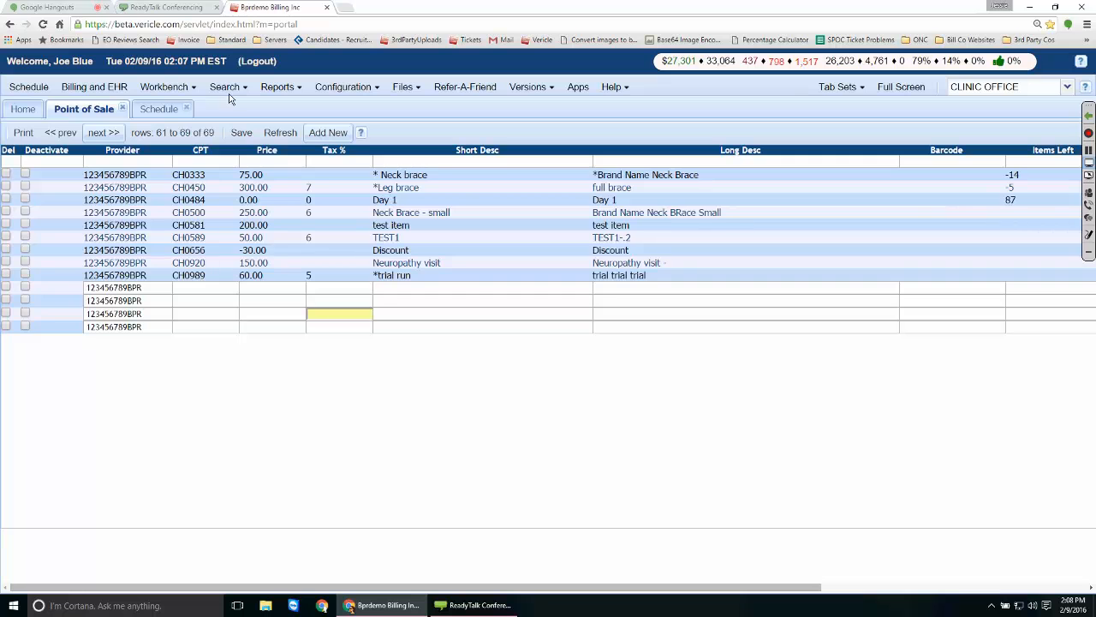
click(314, 132)
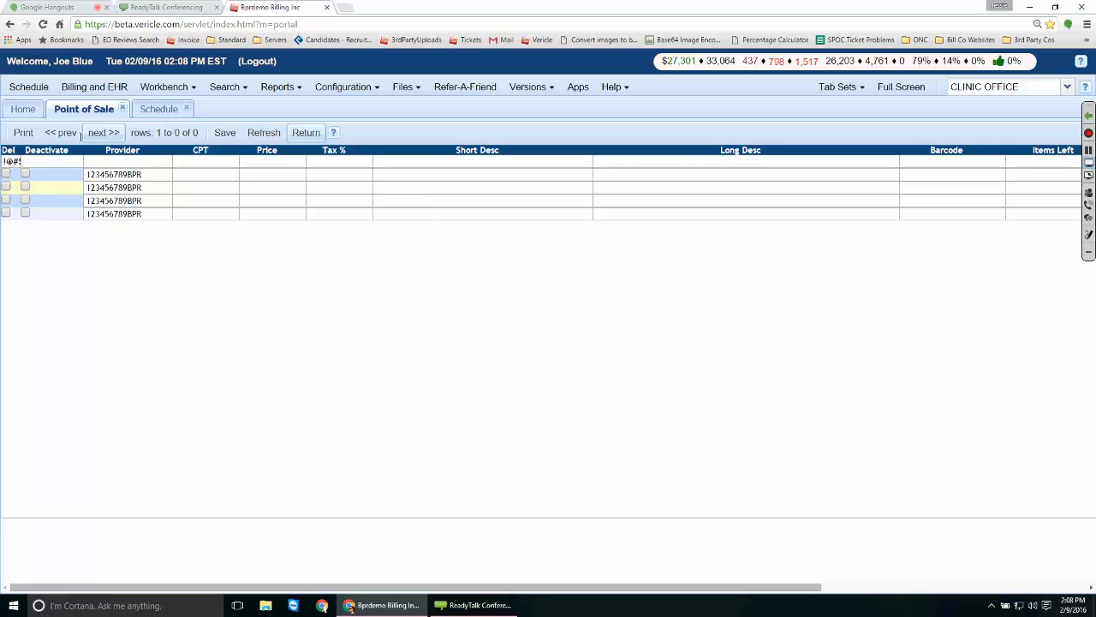
Pick CH0050 from the code pick-list as the new row's CPT code.
click(199, 174)
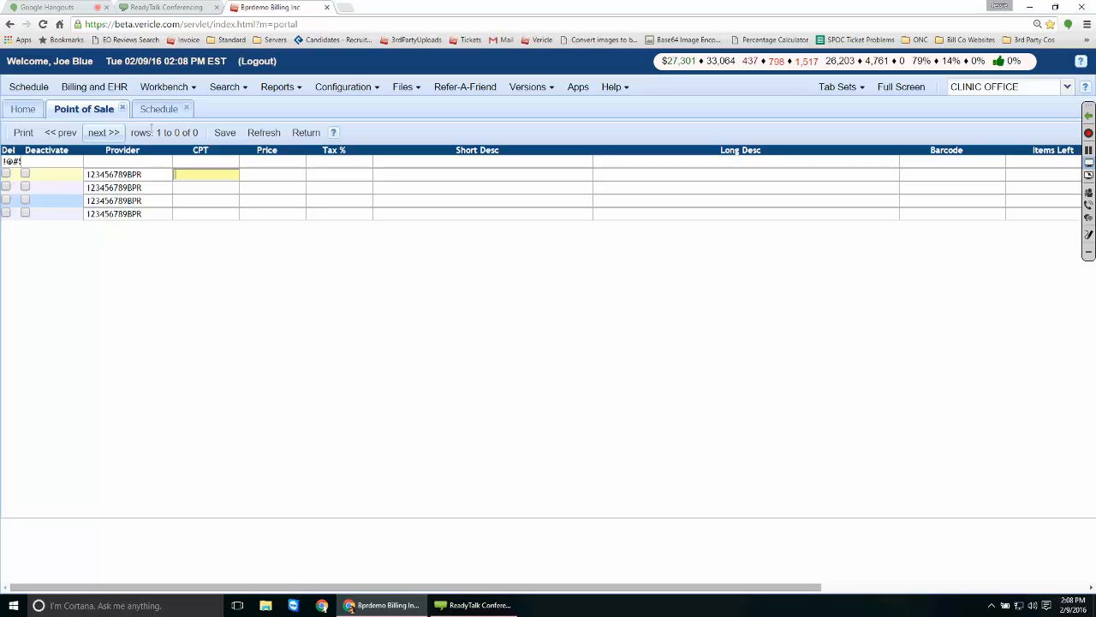
click(152, 130)
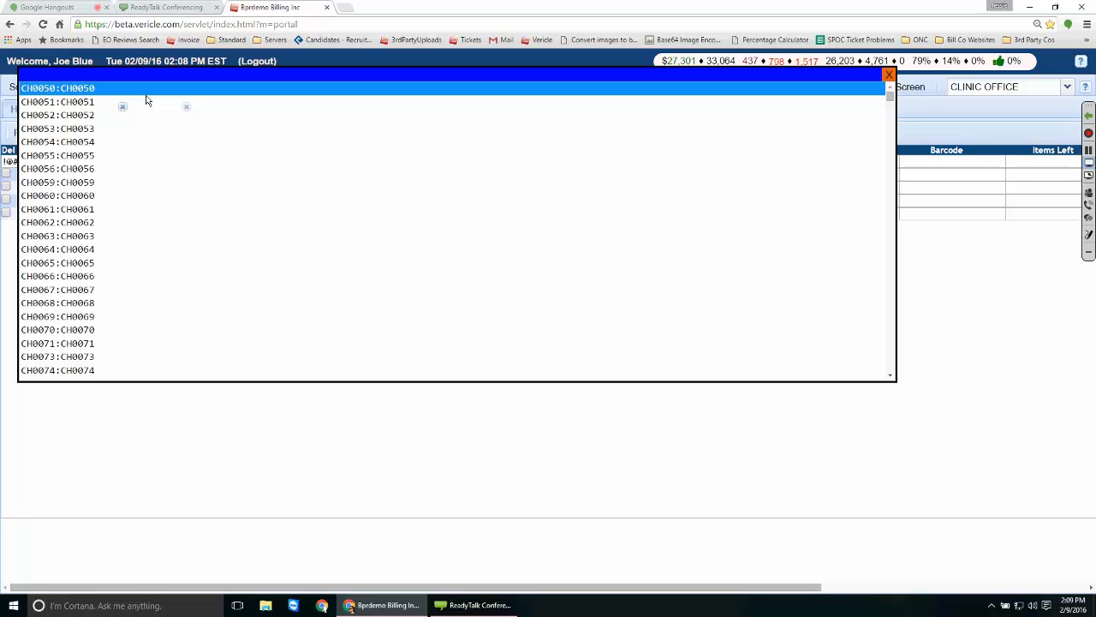
key(Return)
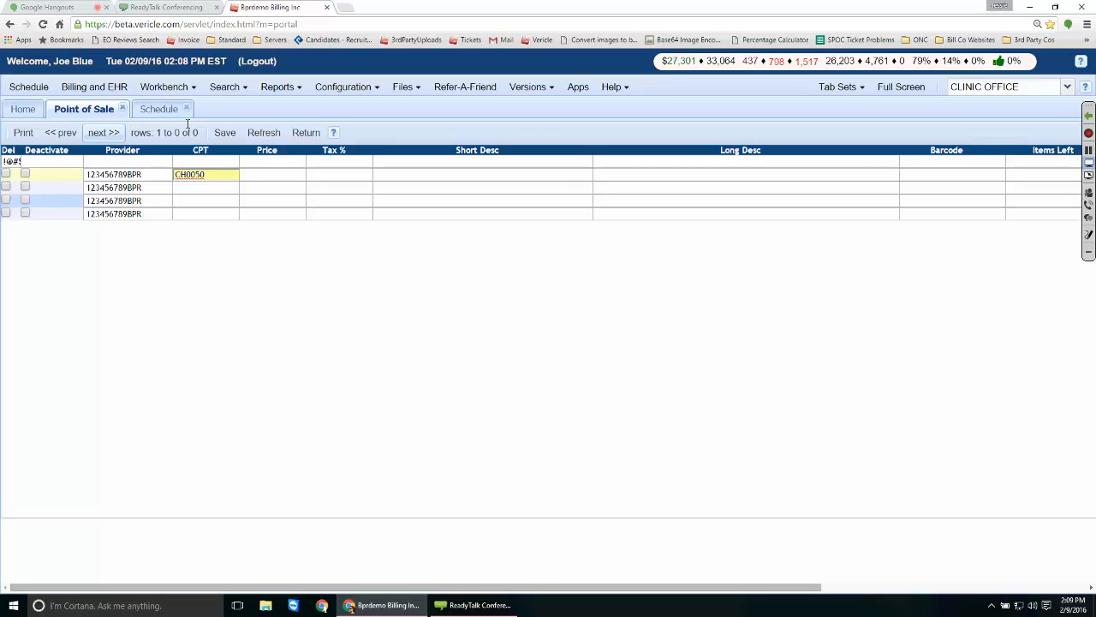
key(Tab)
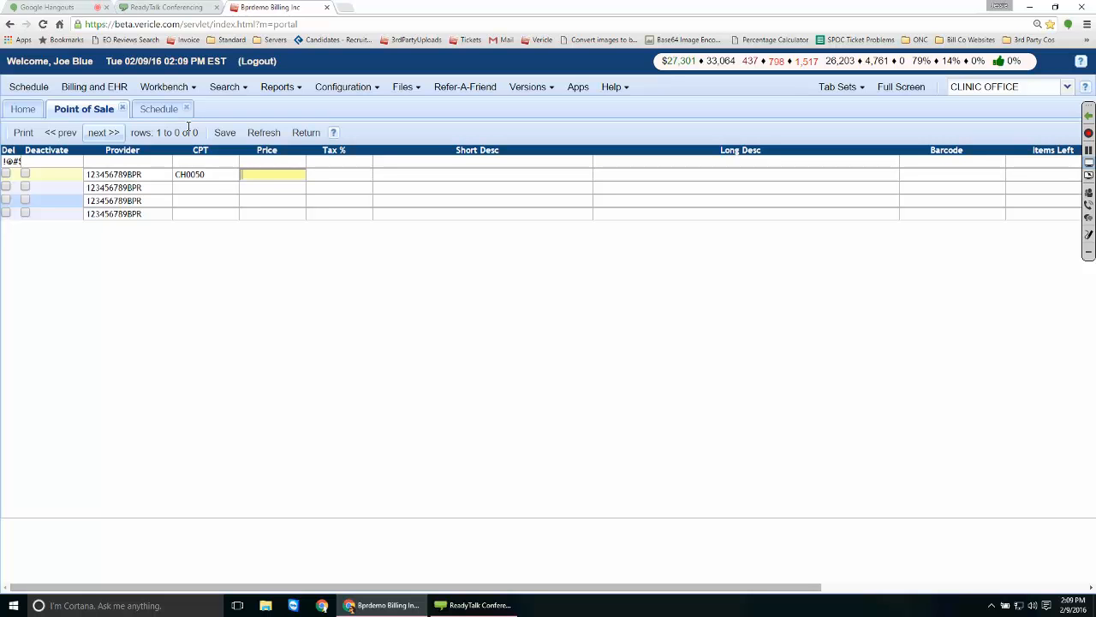
Enter price 12.00, tax 7% and short description 'Wrist Brace' in the new row.
text(12.00)
key(Tab)
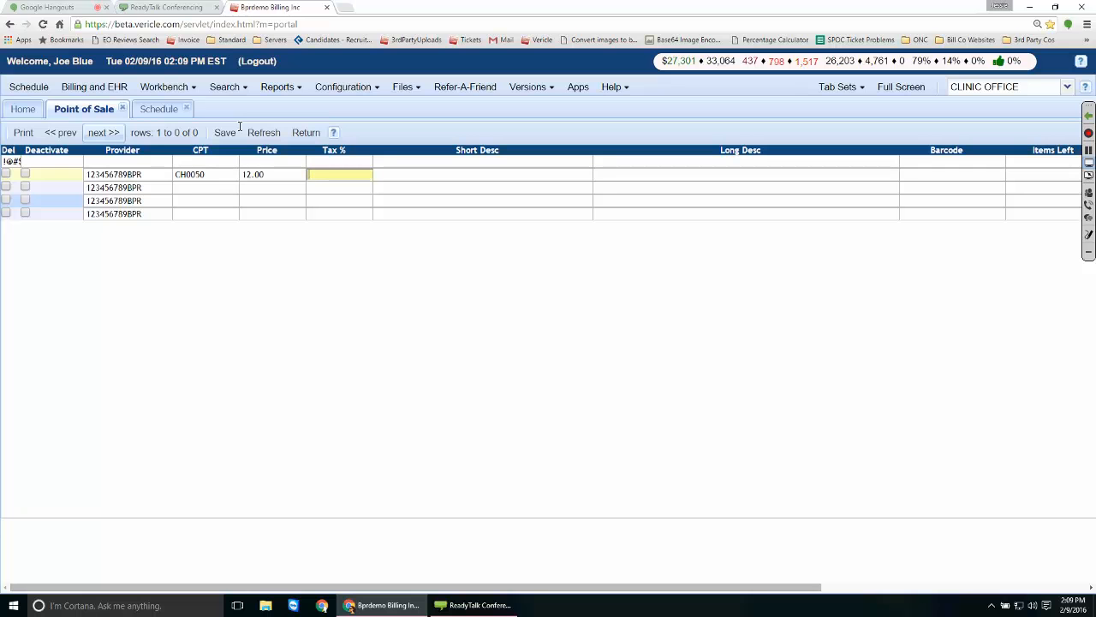
text(7)
key(Tab)
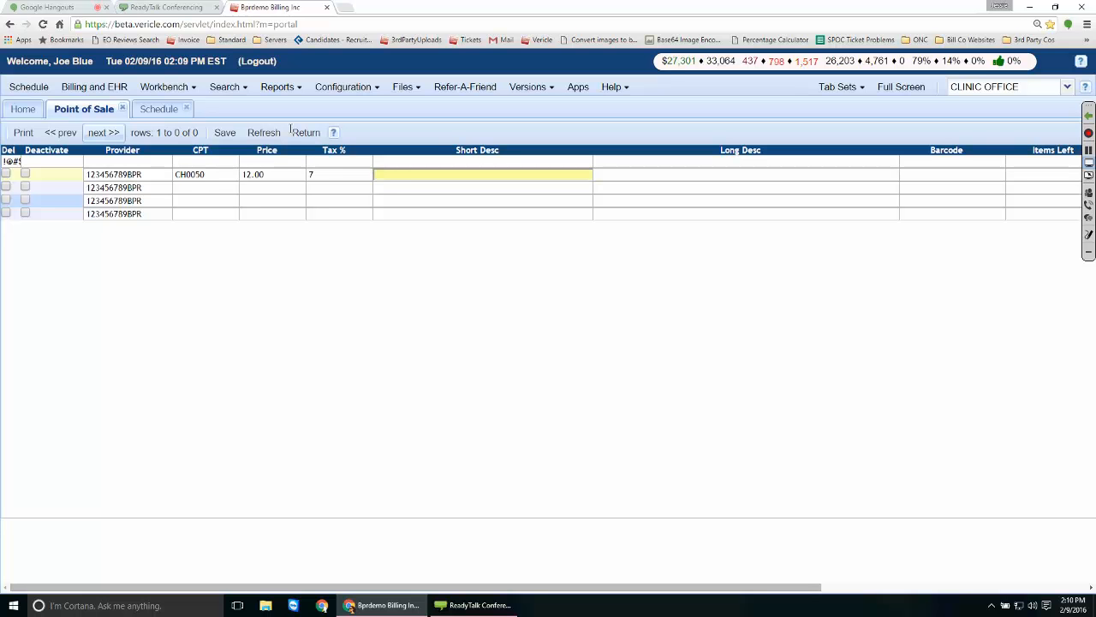
text(Wrist Brace)
key(Tab)
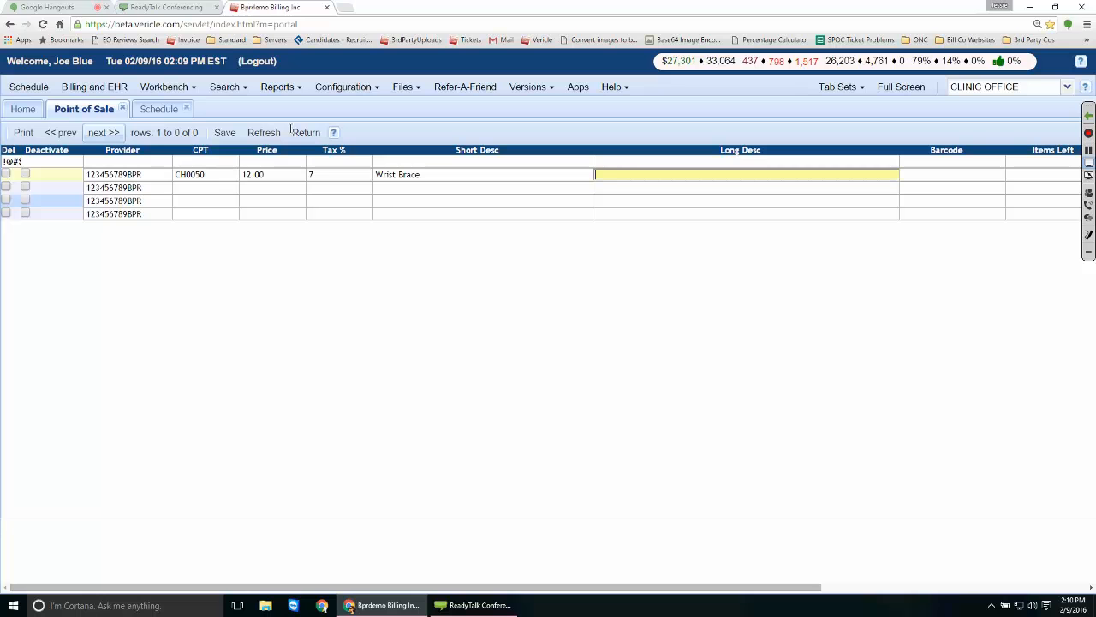
text(Wrist Brace)
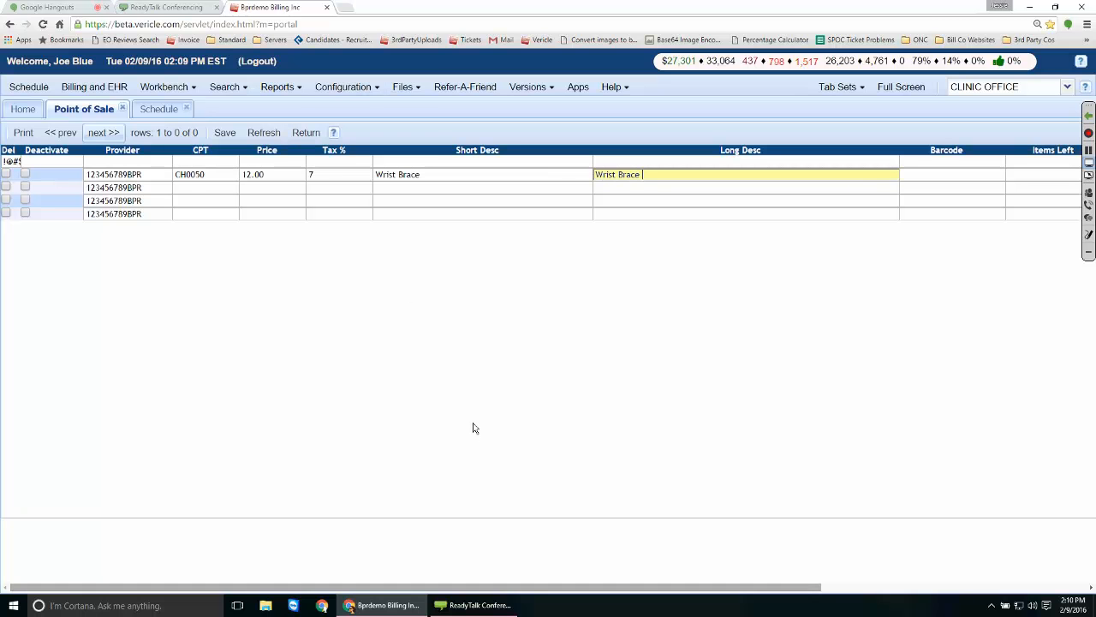
Scroll the item grid right to reach the Wrist Brace row's Barcode cell.
scroll(475, 429, right, 5)
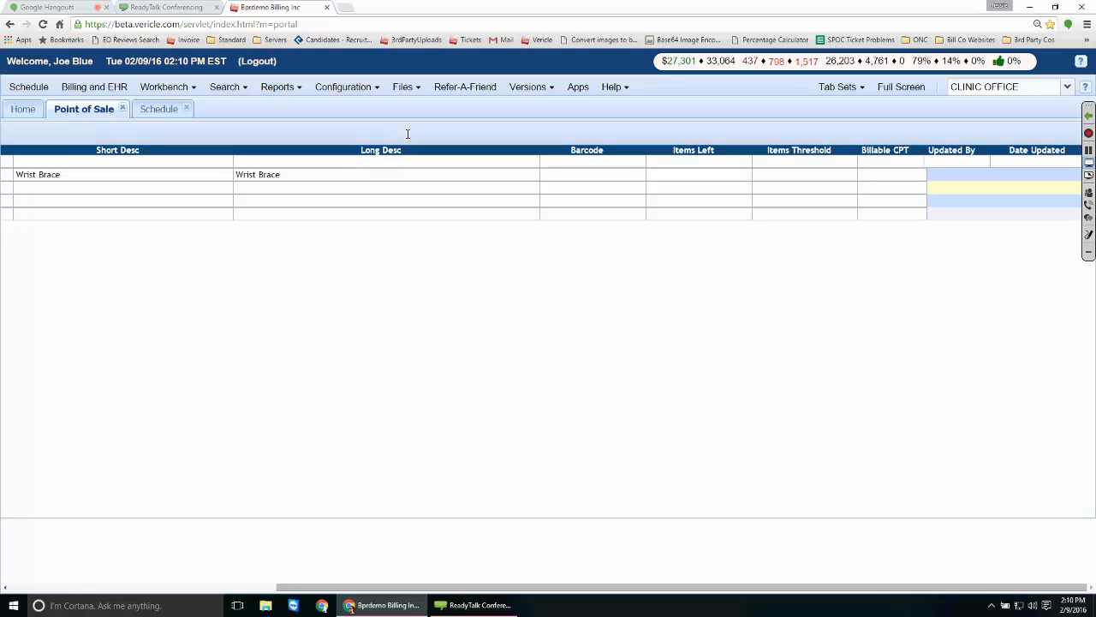
key(Tab)
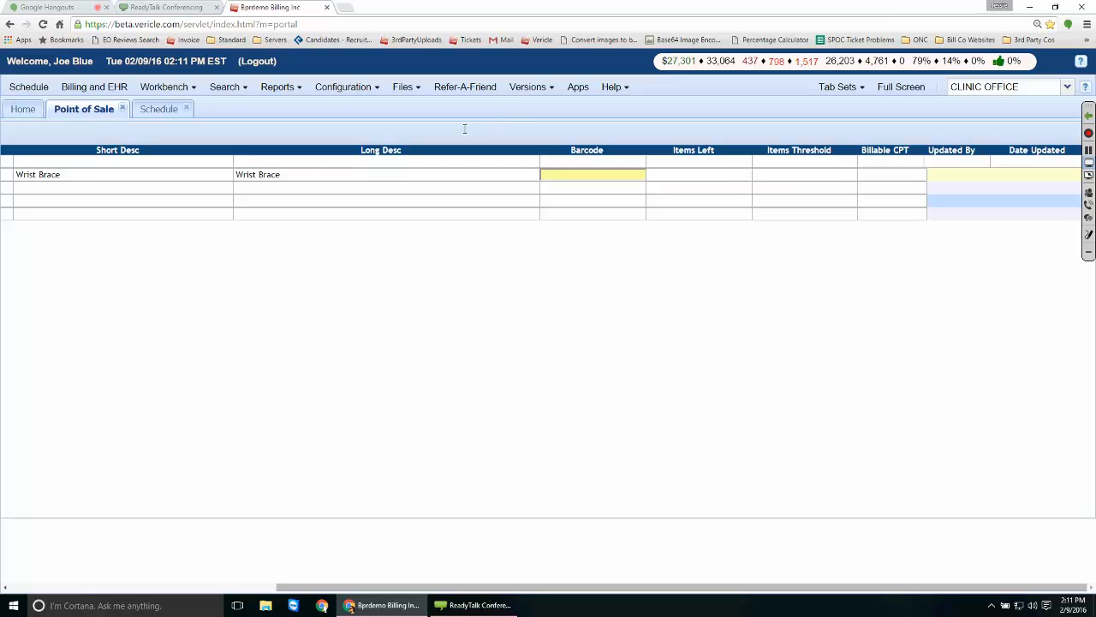
Enter barcode 987654321, 25 items left and an items threshold of 10.
text(987654321)
key(Tab)
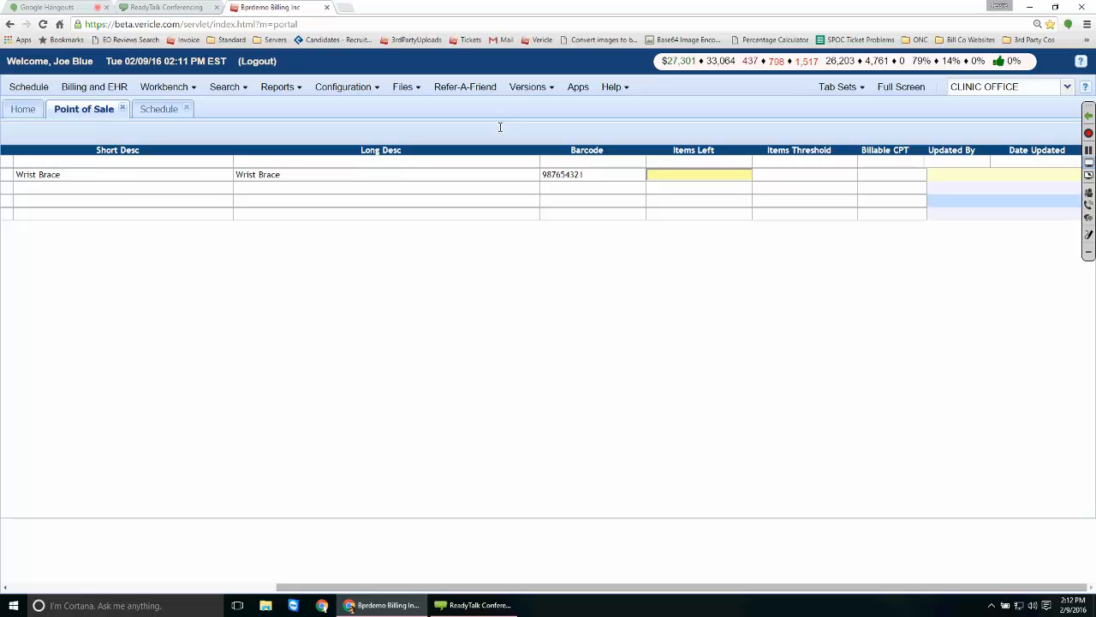
text(25)
key(Tab)
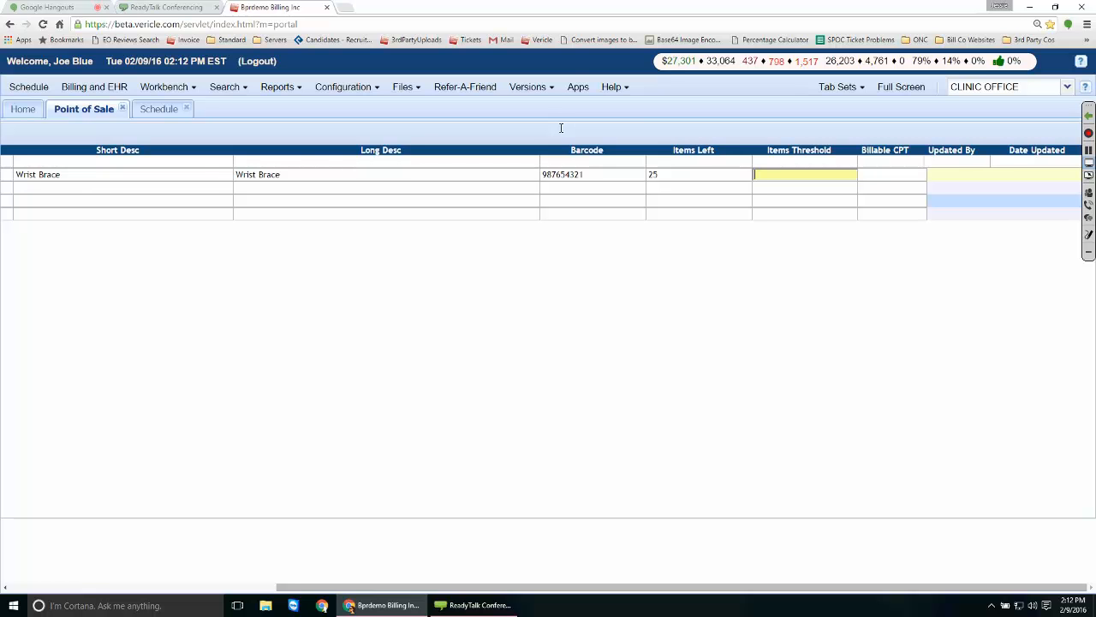
text(0)
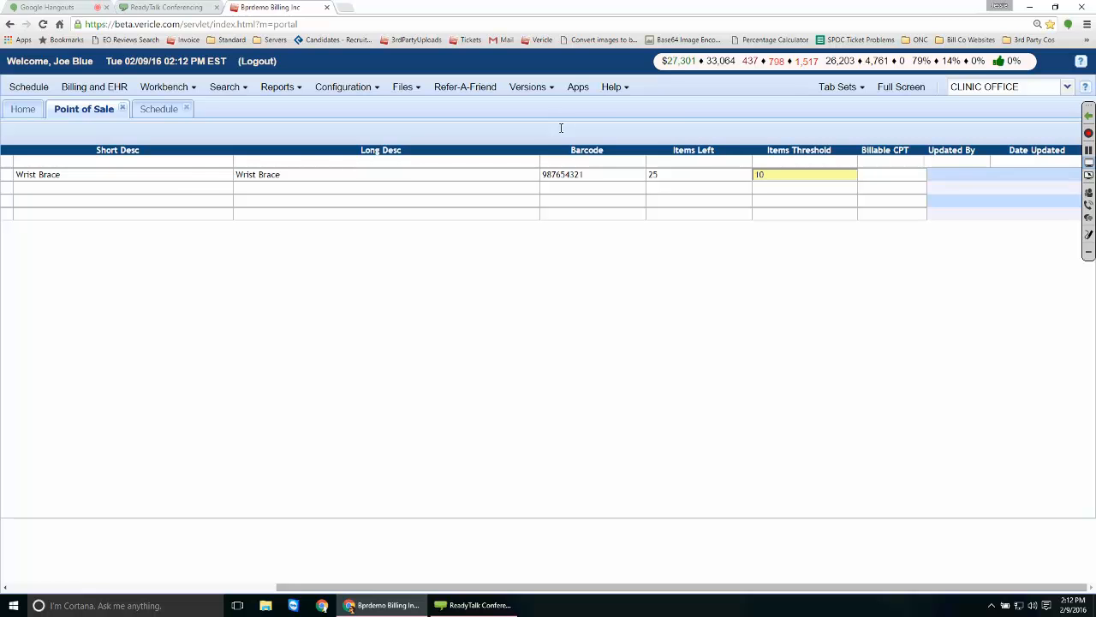
key(Tab)
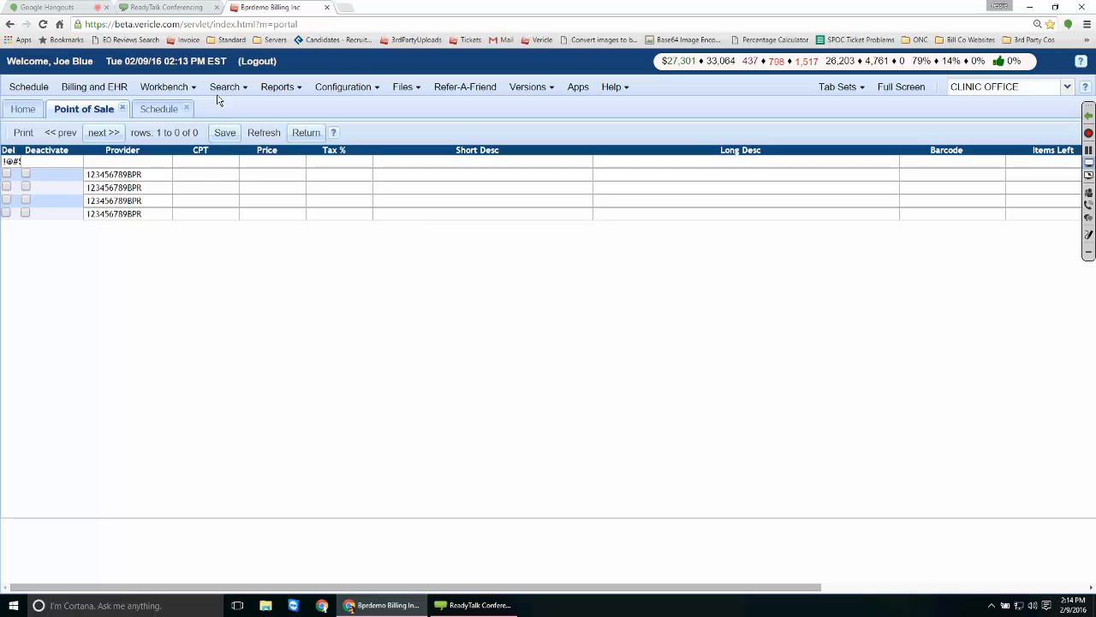
Return to the full Point of Sale list, now showing 70 items.
click(305, 133)
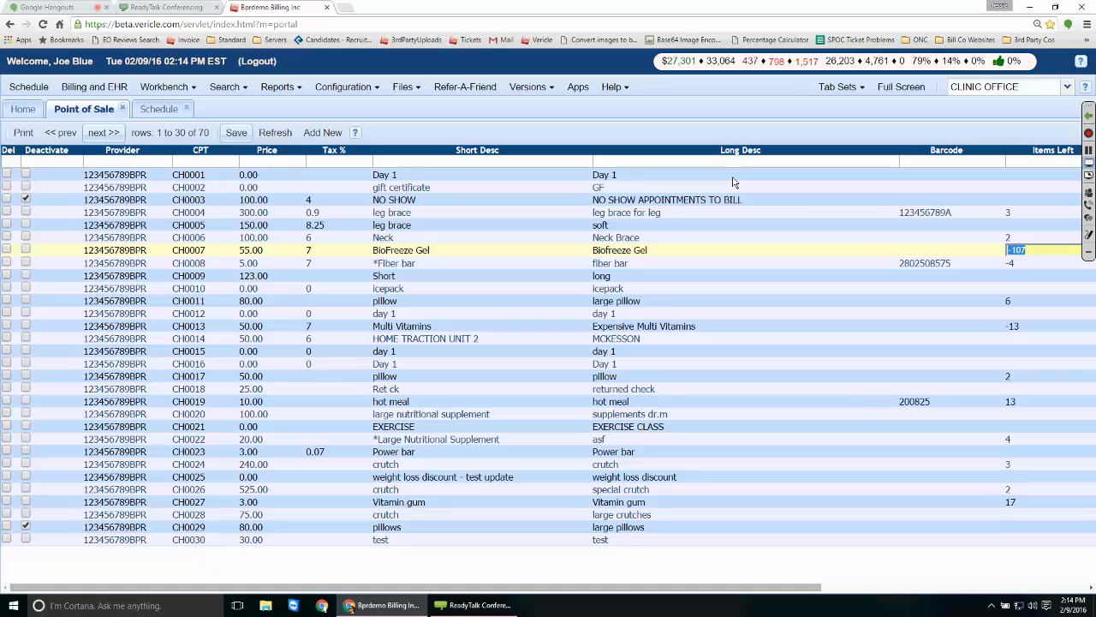
Set items left to 200 for BioFreeze Gel, 24 for Neck Brace, 36 for Fiber bar, and save.
text(200)
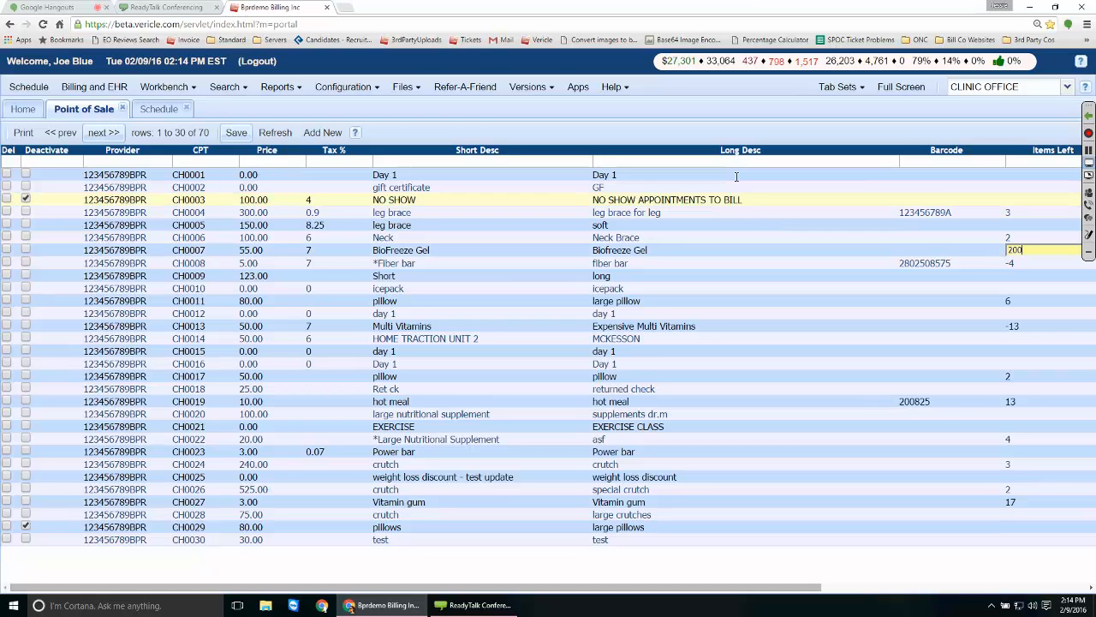
key(Up)
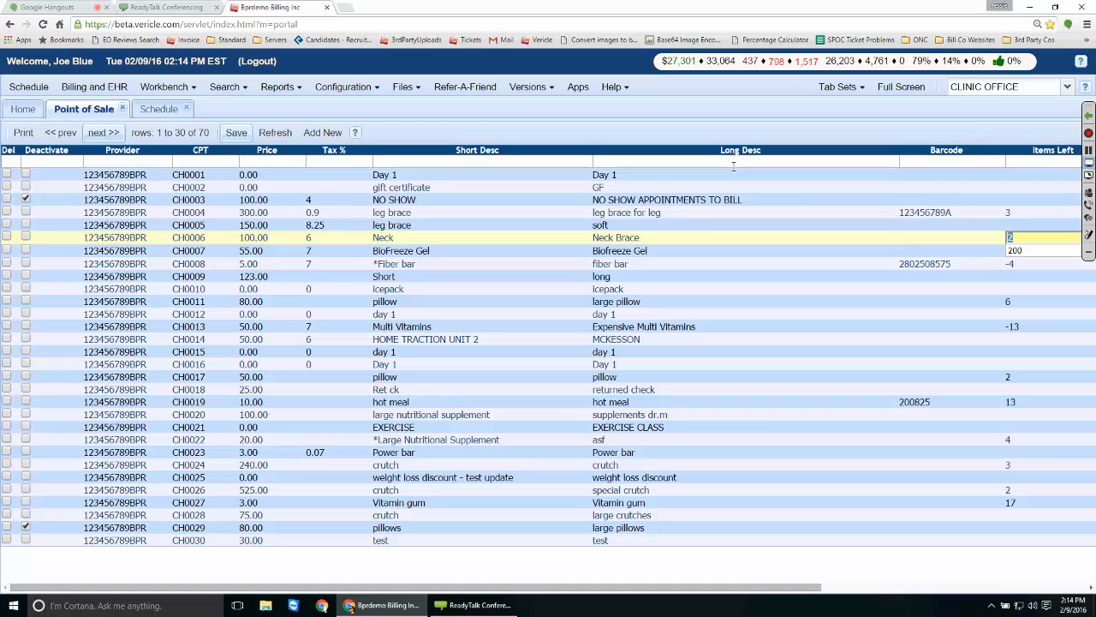
text(24)
key(Down)
key(Down)
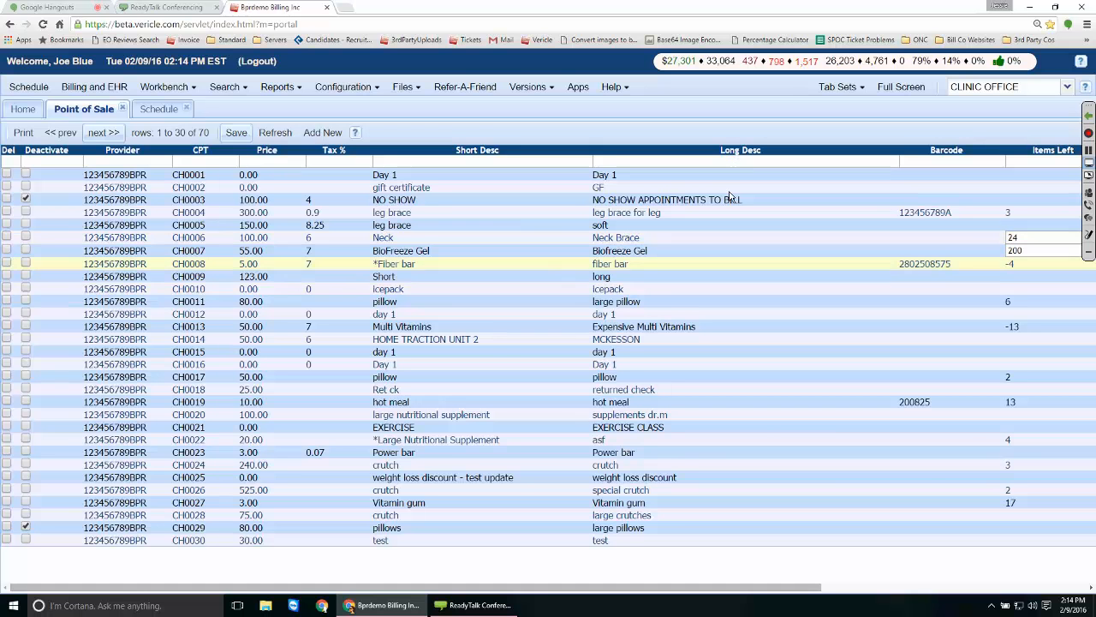
text(36)
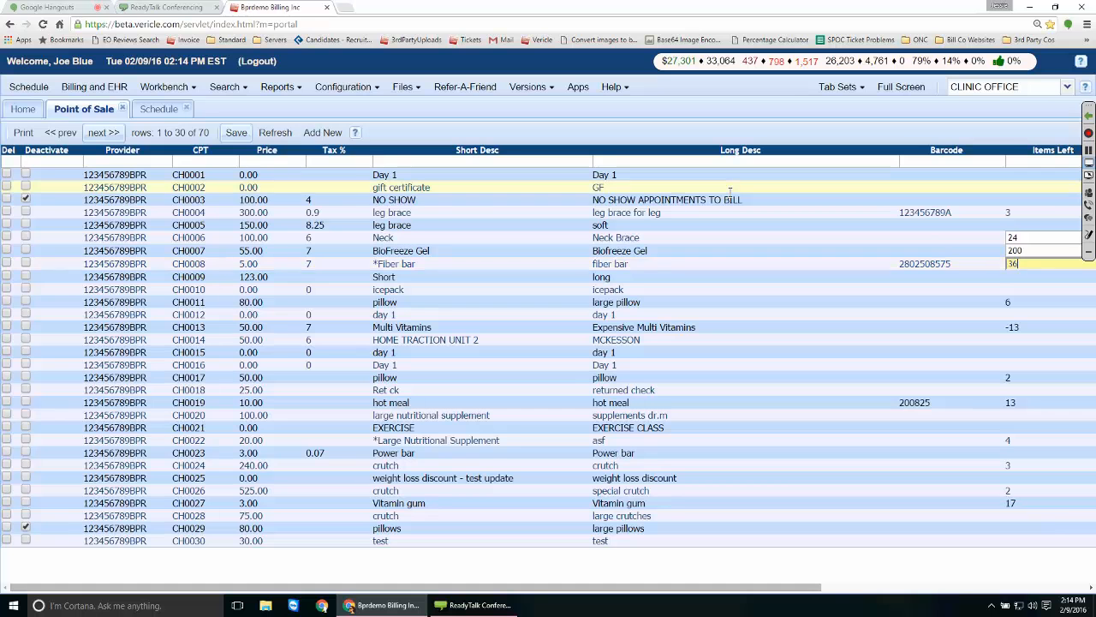
key(Down)
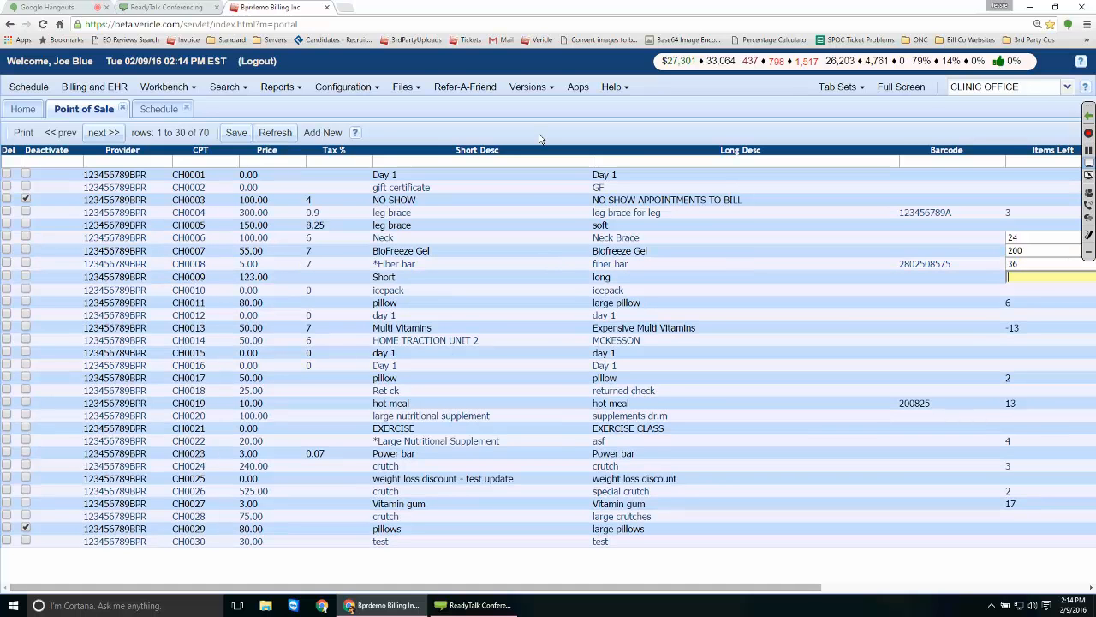
key(ctrl+s)
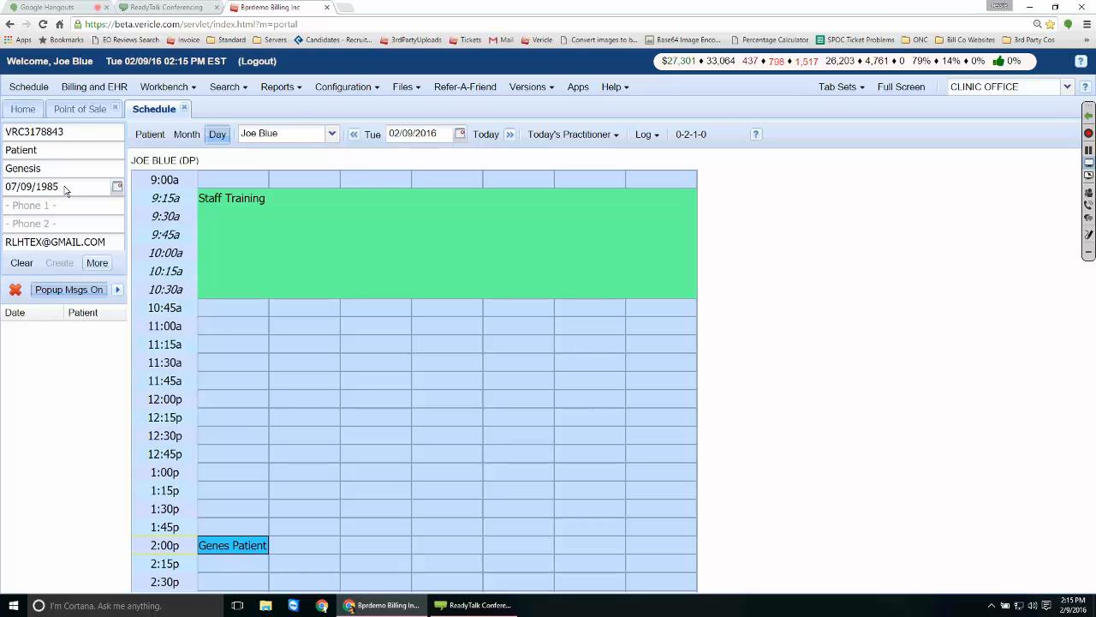
Open Point of Sale for the scheduled patient from the More actions list.
click(98, 263)
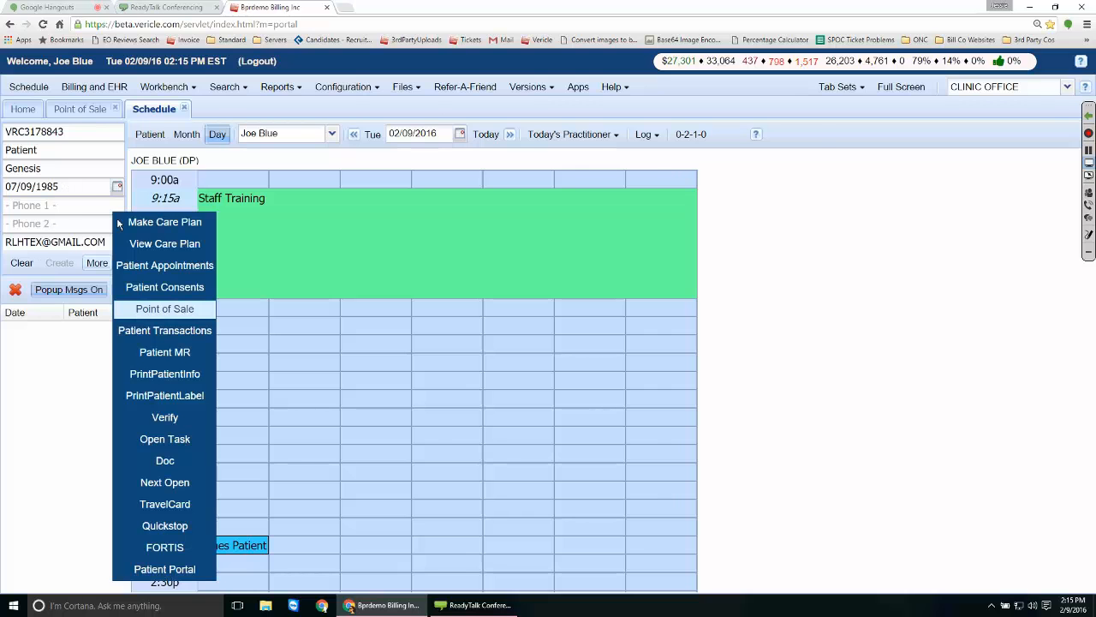
click(166, 309)
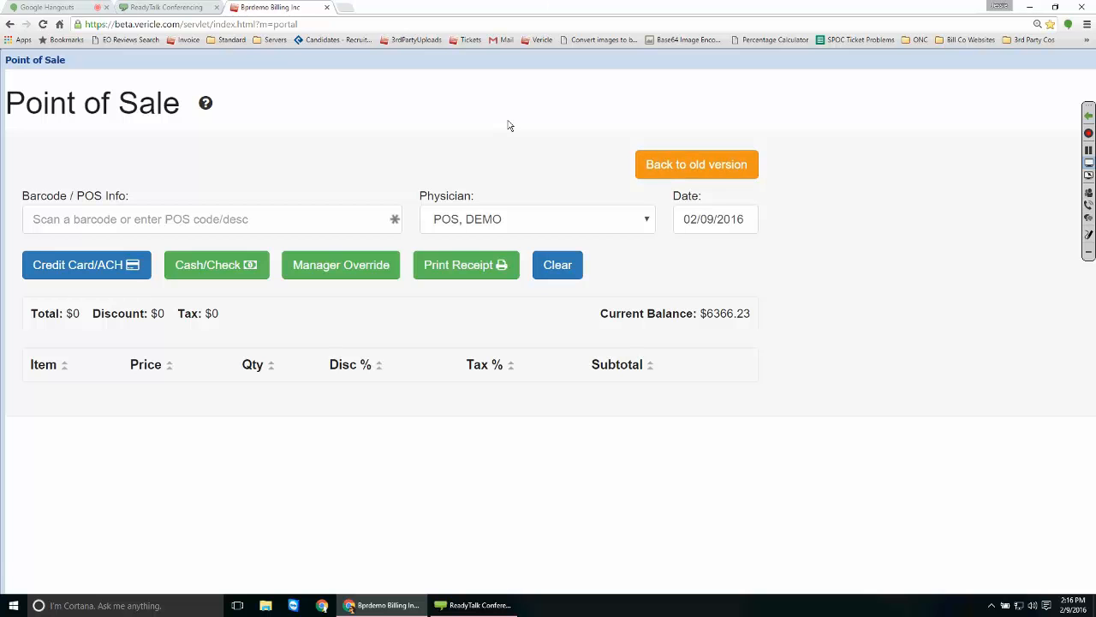
Switch the Point of Sale back to the old version layout.
click(697, 164)
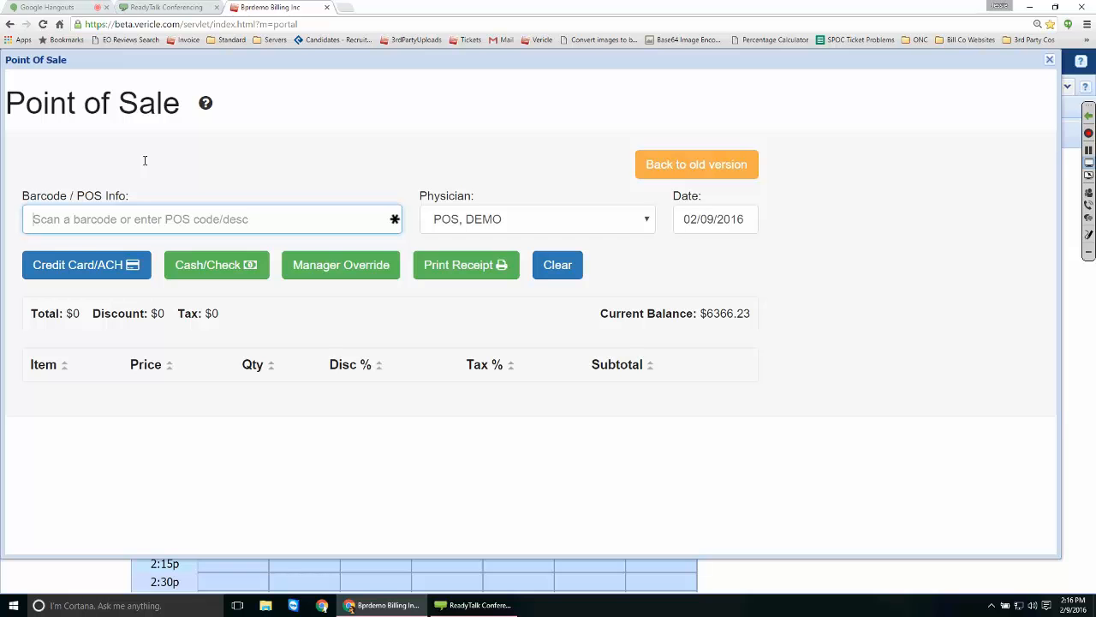
Search 'wrist', add the CH0050 Wrist Brace ($12.84) to the cart, and request manager override.
text(write)
key(BackSpace)
key(BackSpace)
text(st)
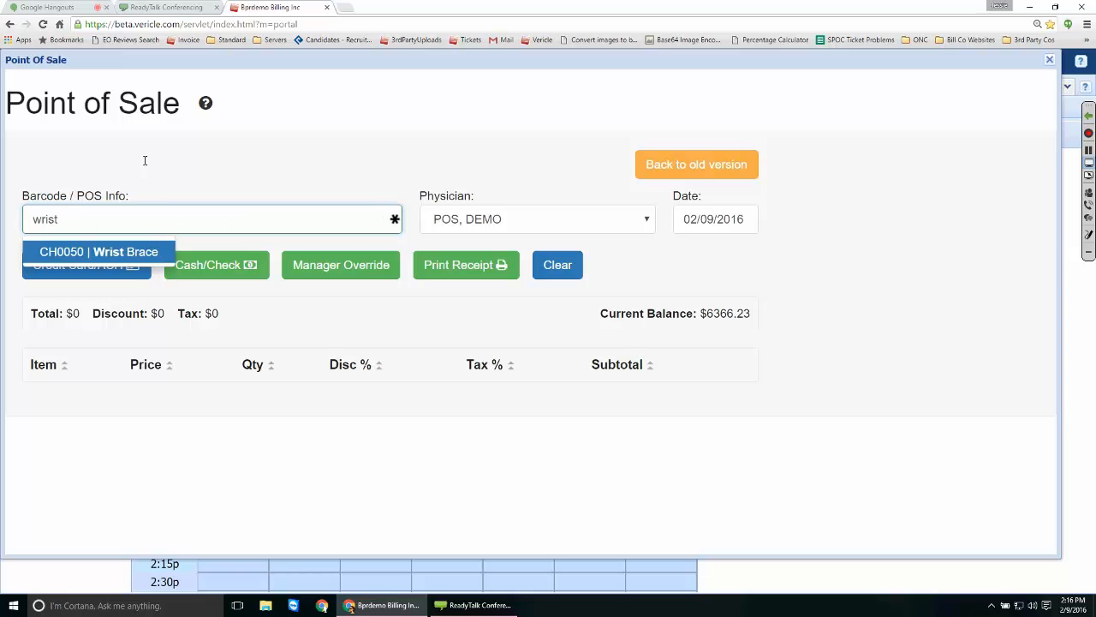
key(Return)
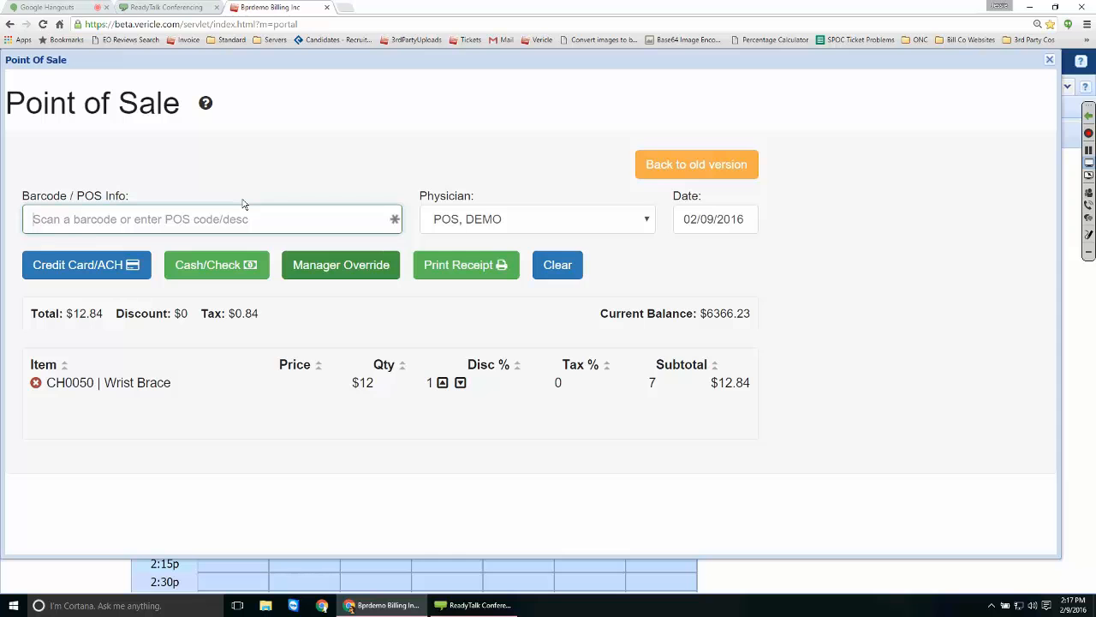
click(334, 263)
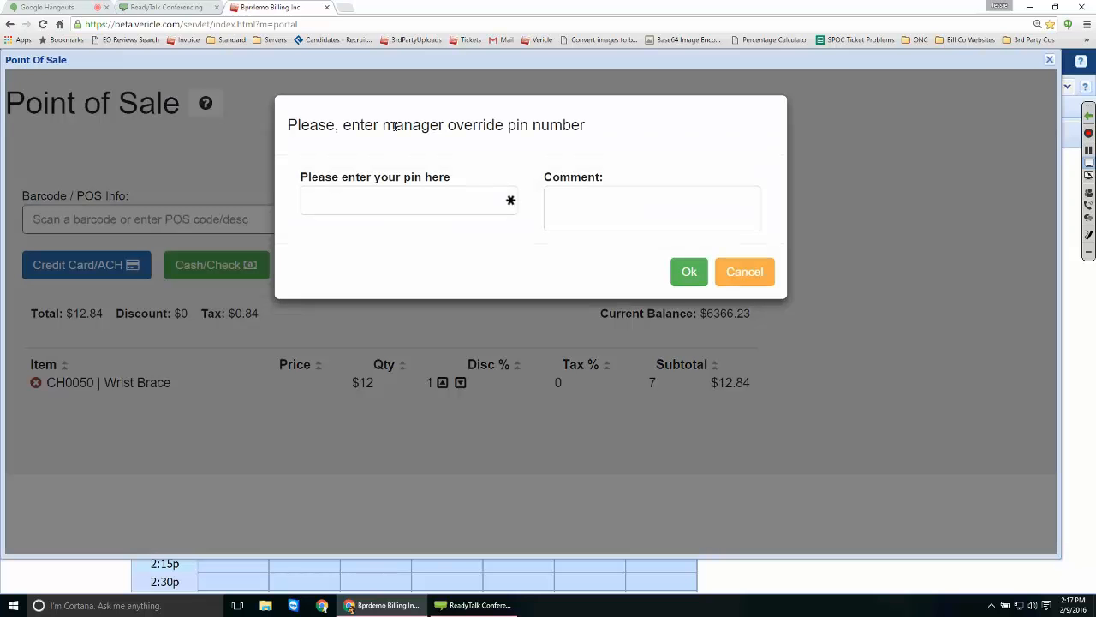
Enter the manager override PIN to unlock the Wrist Brace's Price, Disc % and Tax % fields.
click(377, 196)
text(•••••)
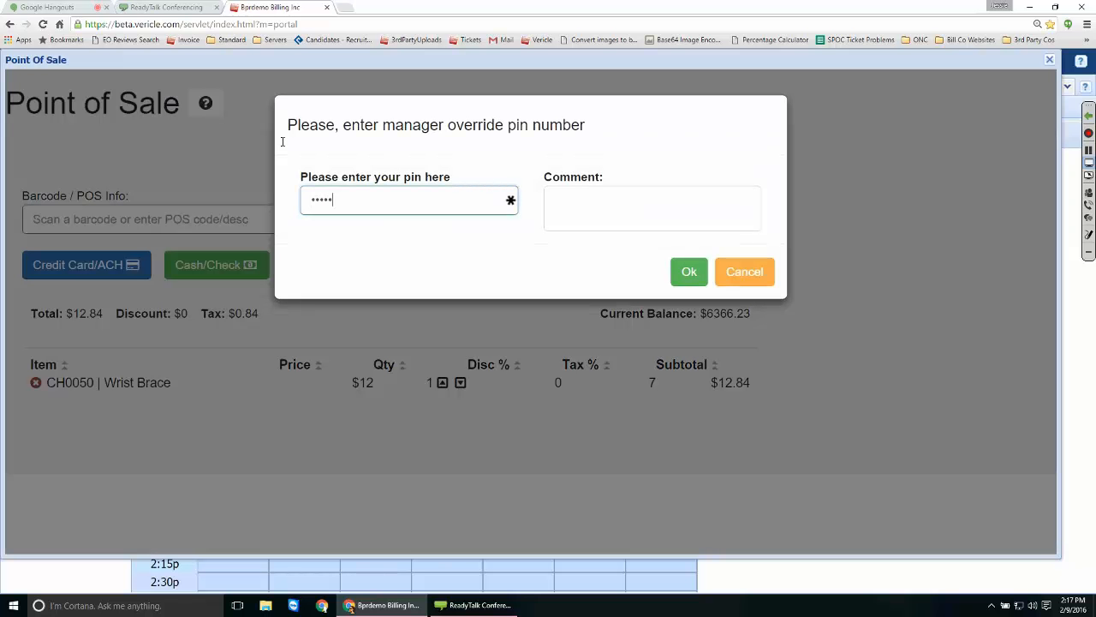
key(Return)
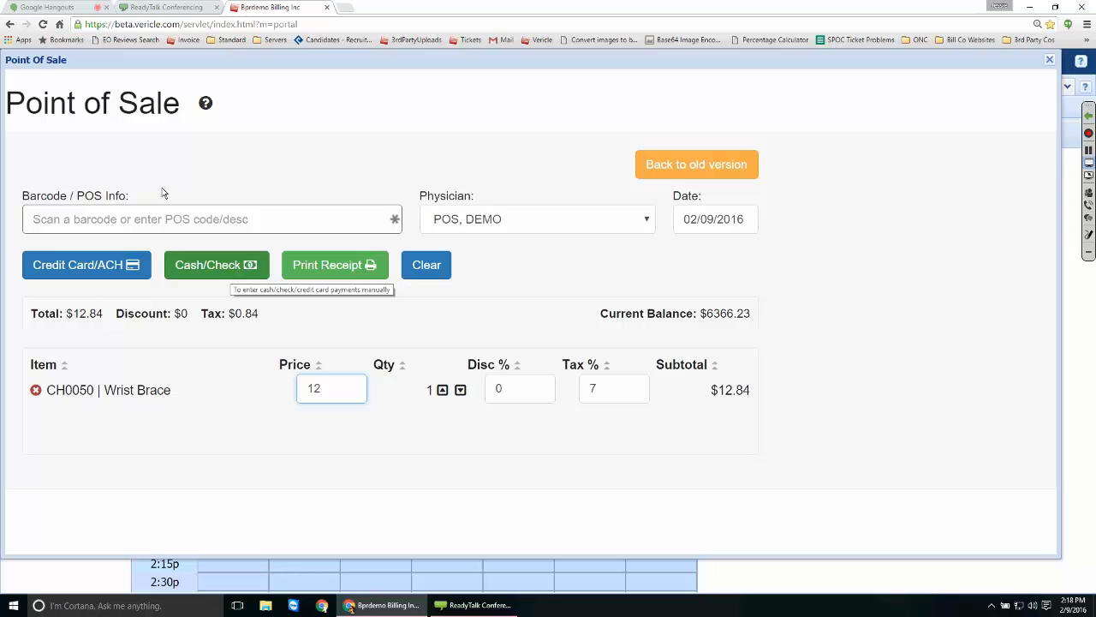
Open the Cash/Check payment form showing Amount Due Today of $12.84.
click(212, 266)
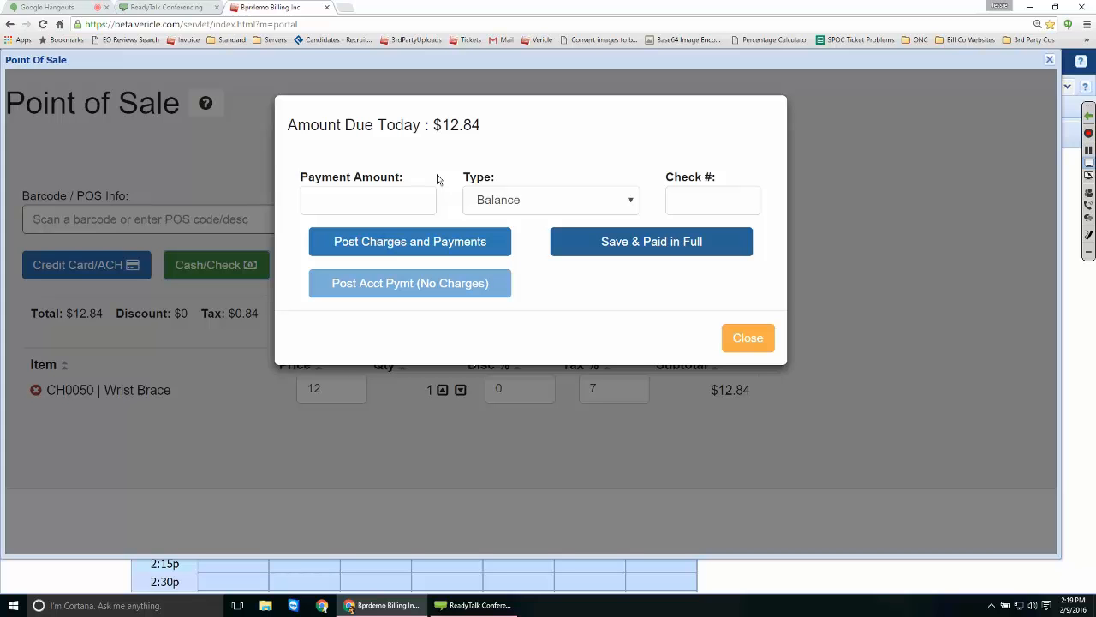
Review the payment types, enter 10 as the payment amount and keep Balance as the type.
click(599, 200)
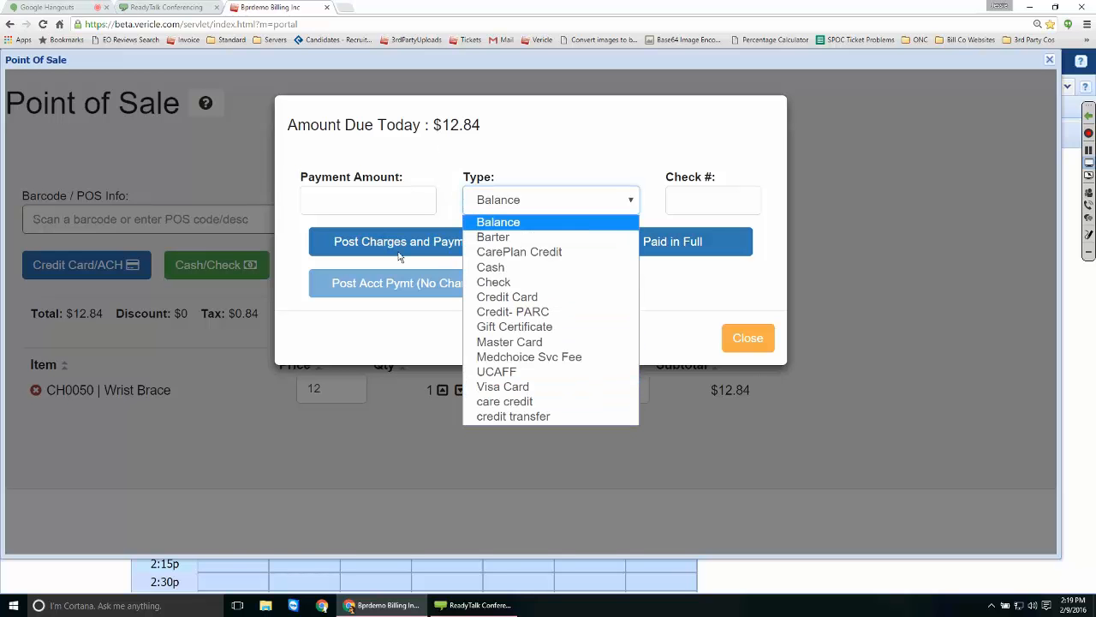
click(386, 166)
key(Tab)
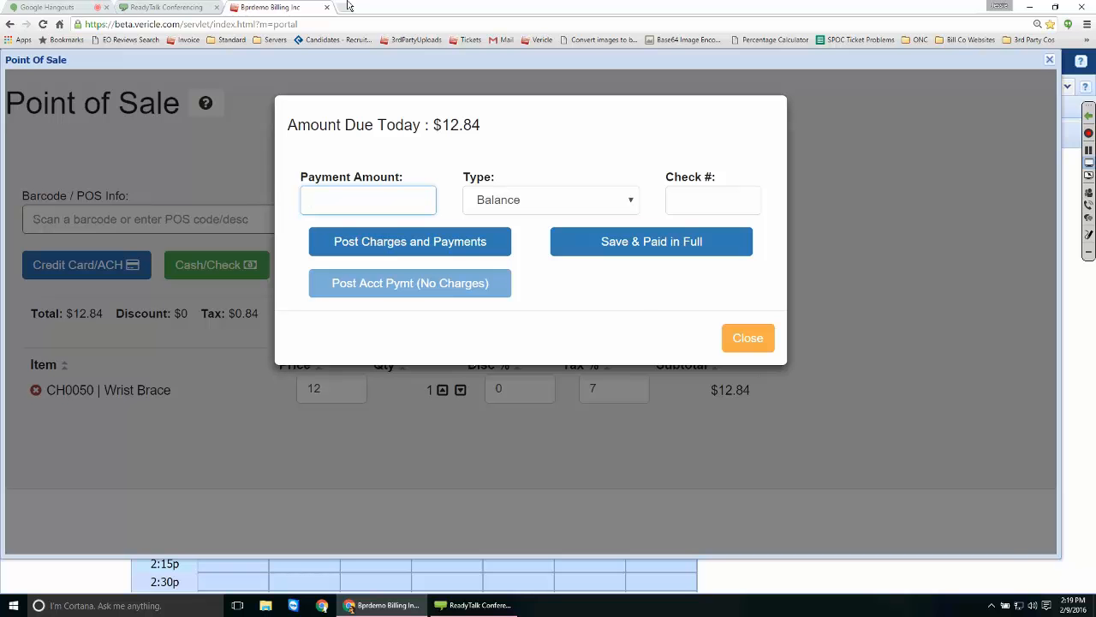
text(10)
click(565, 200)
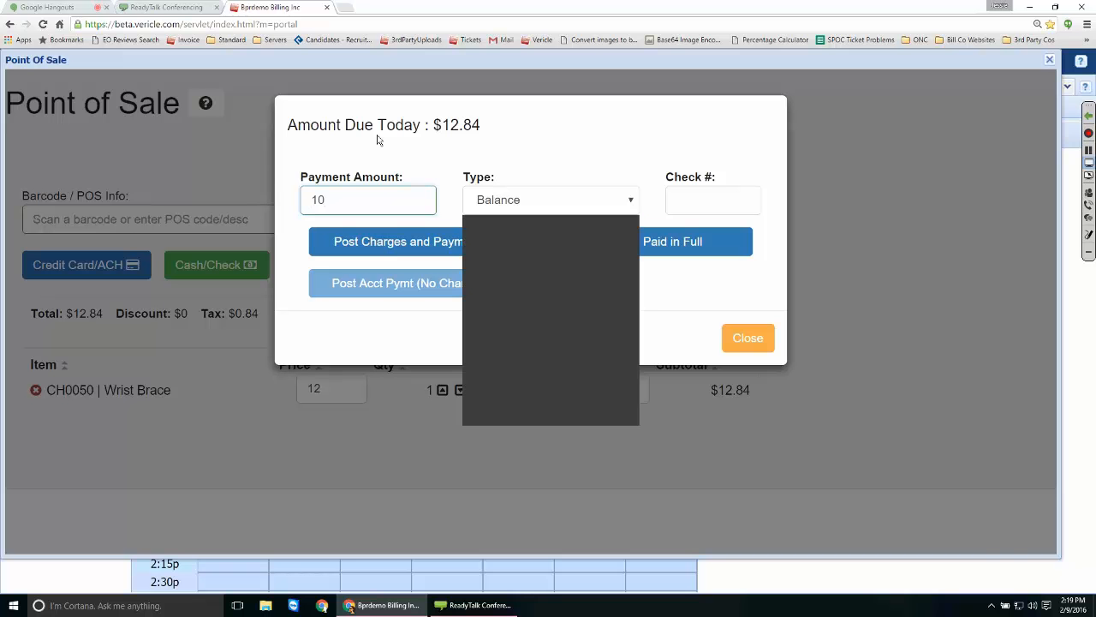
click(561, 223)
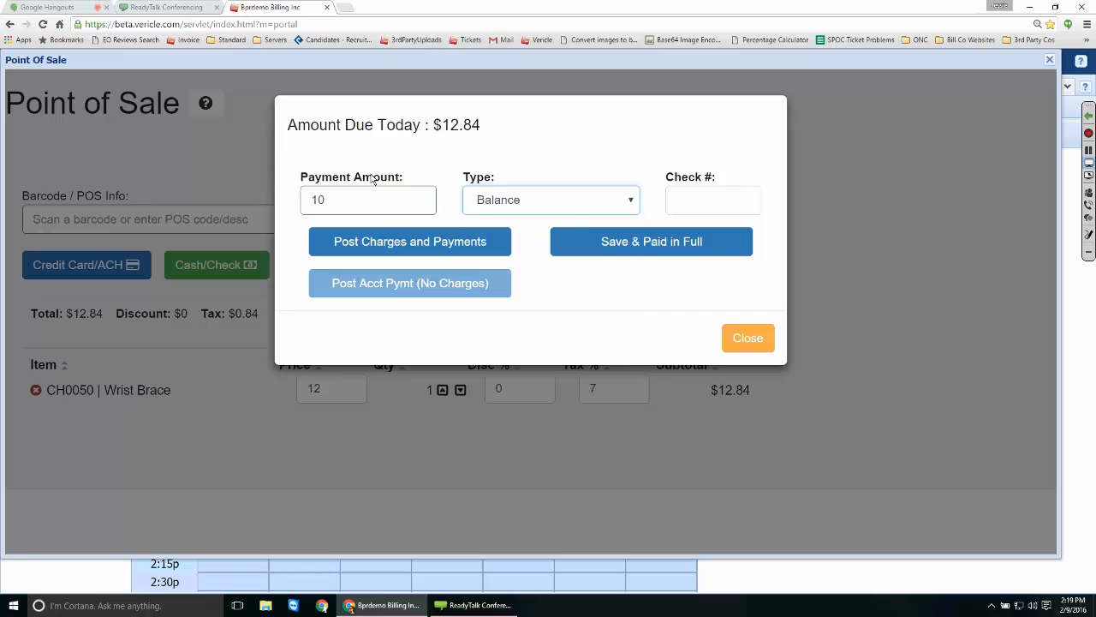
Clear the payment amount and post the $12.84 charge without a payment.
key(Tab)
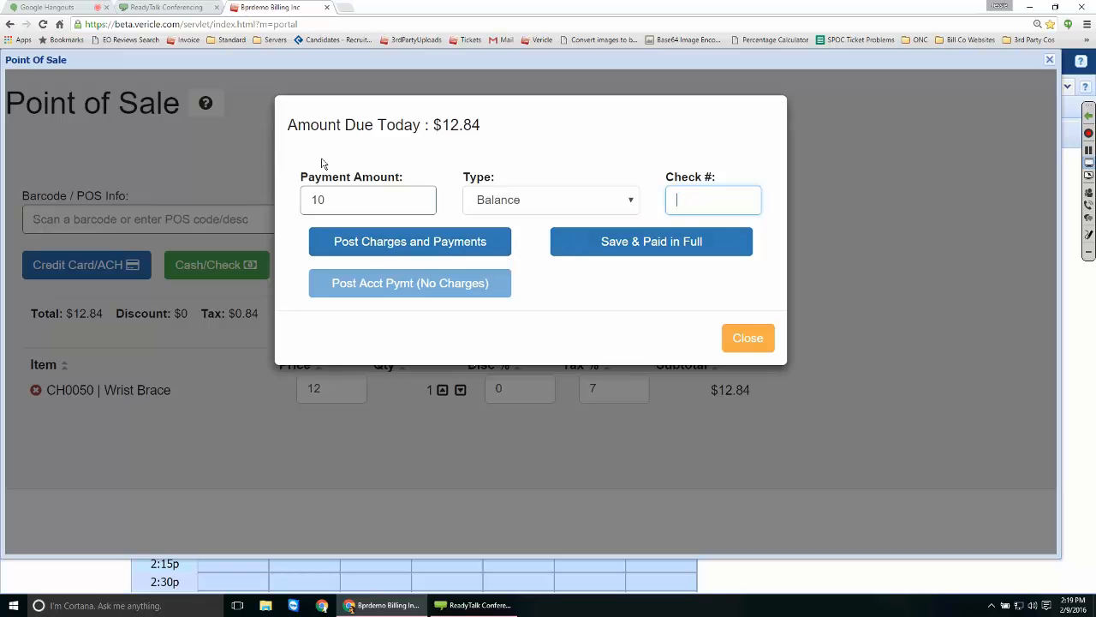
key(shift+Tab)
key(shift+Tab)
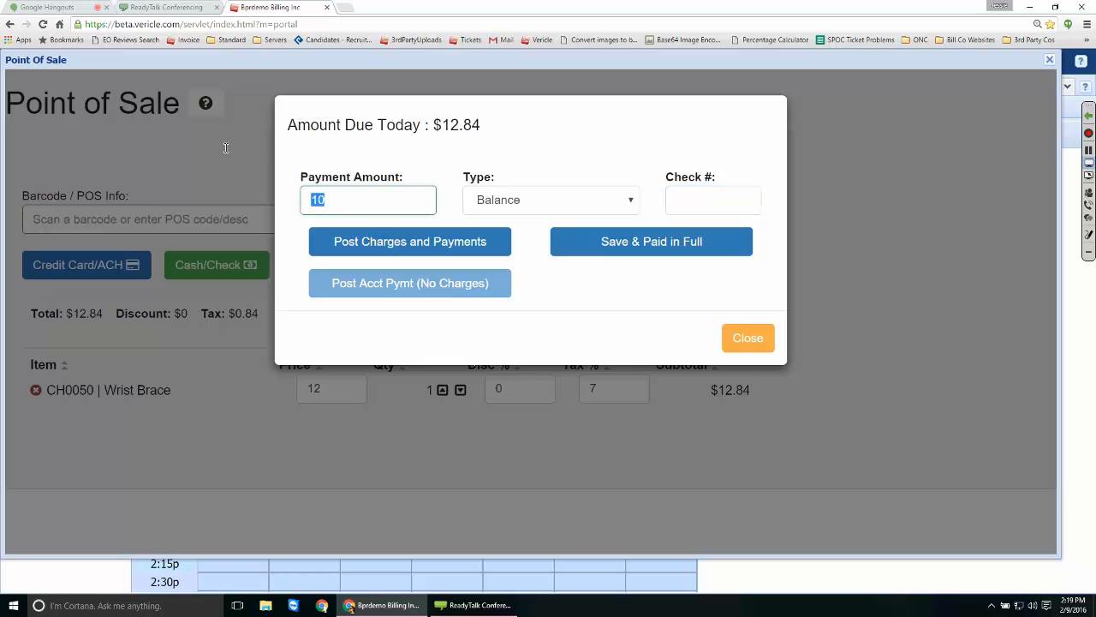
key(BackSpace)
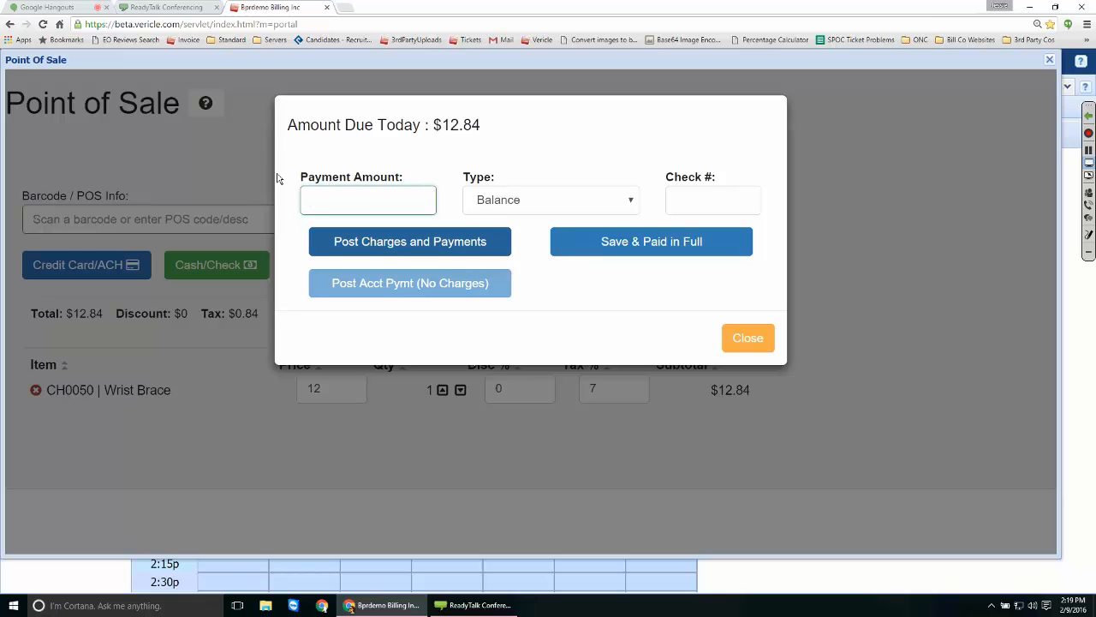
key(Return)
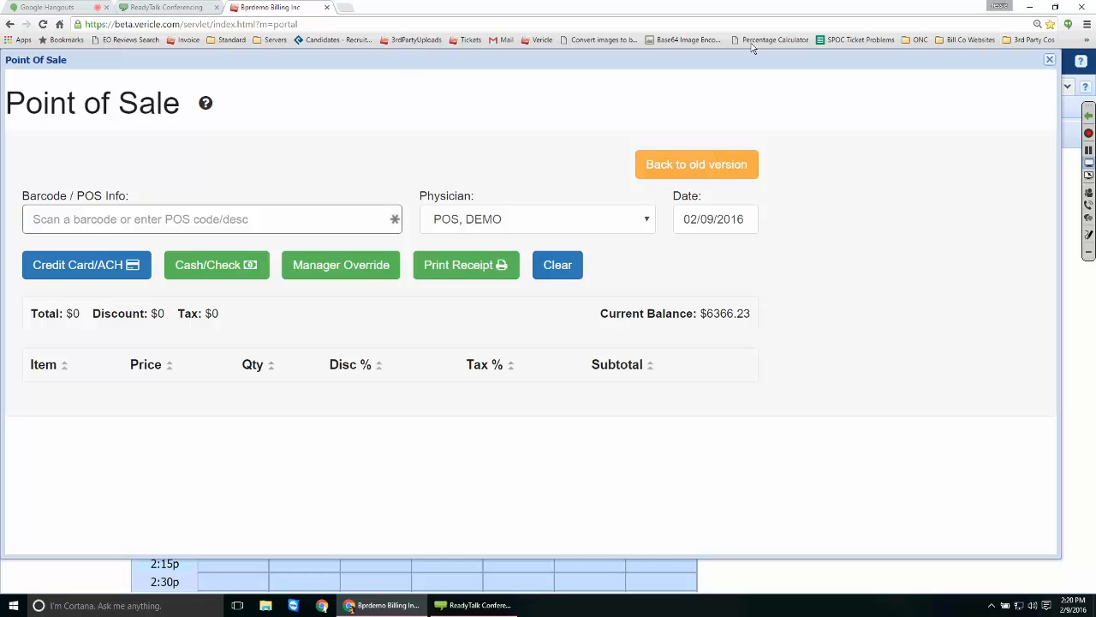
Close the Point of Sale window to return to the 02/09/2016 schedule.
key(Escape)
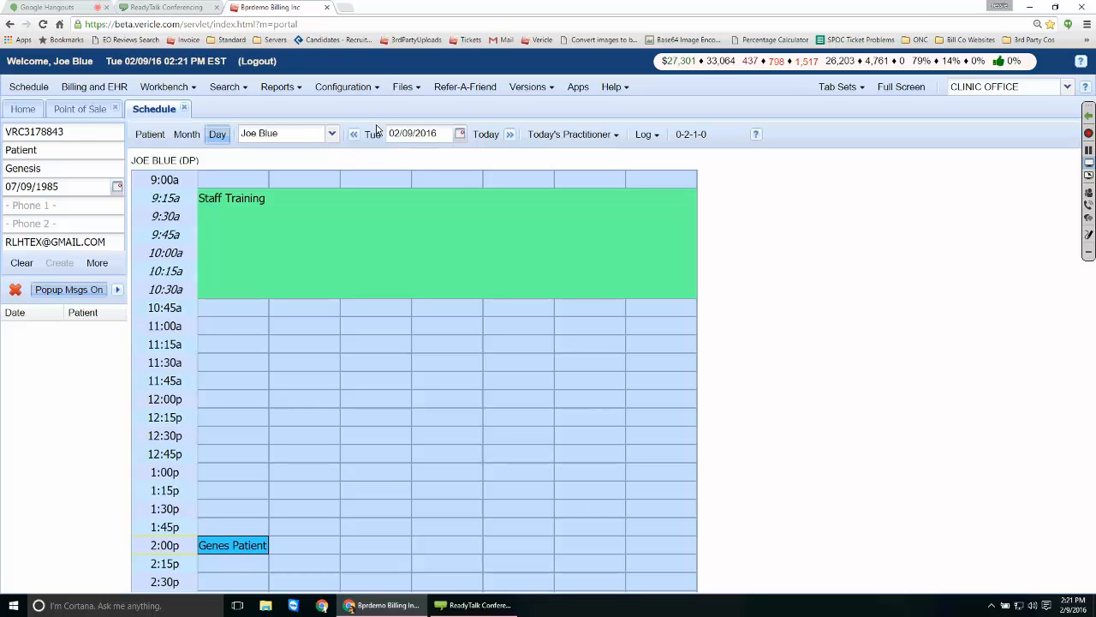
Look up barcode 987654321 in the patient's Point of Sale, close it unsold, and return Home.
click(97, 263)
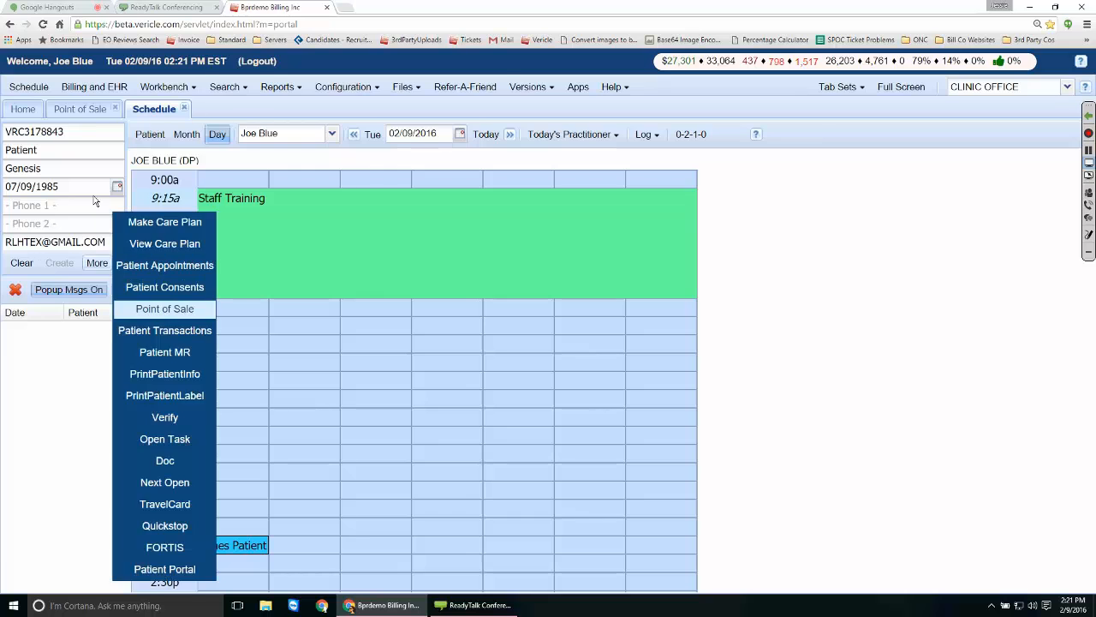
click(175, 309)
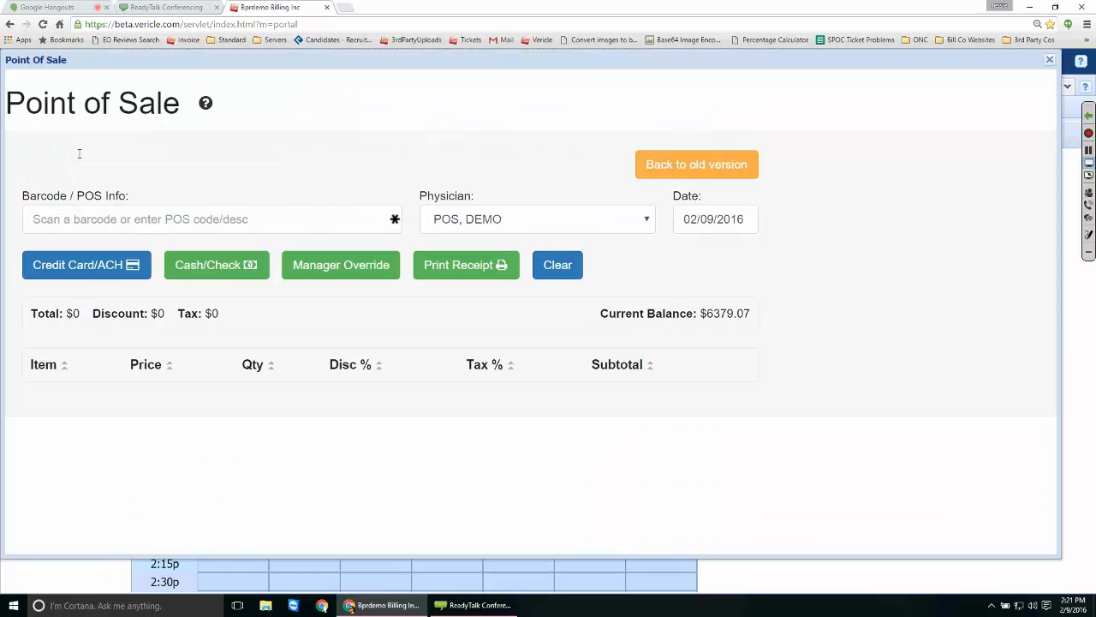
text(98)
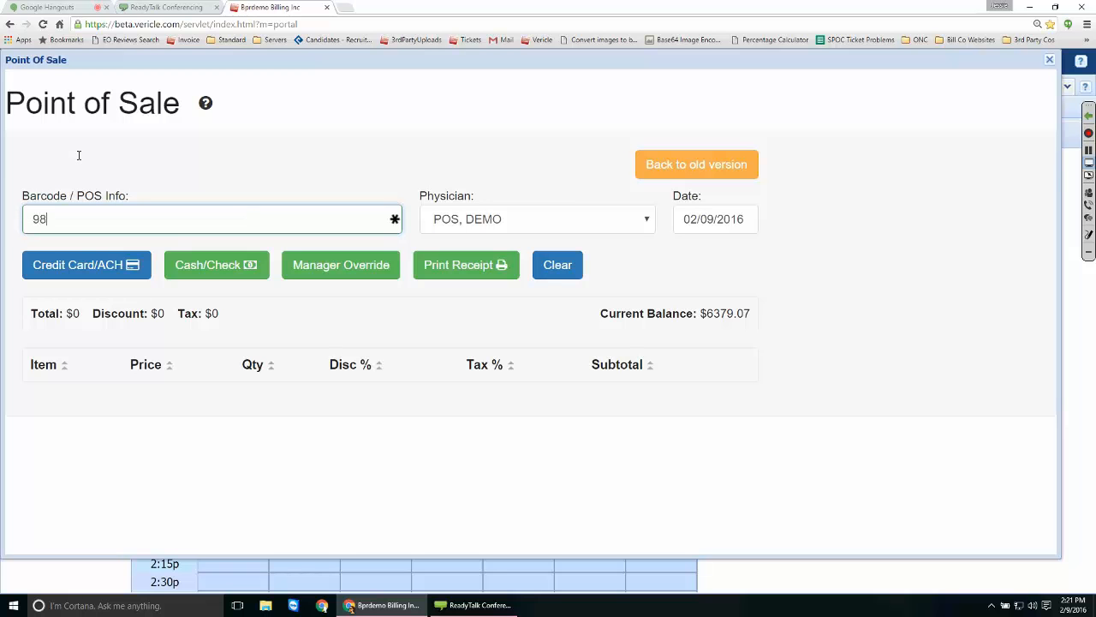
text(7654321)
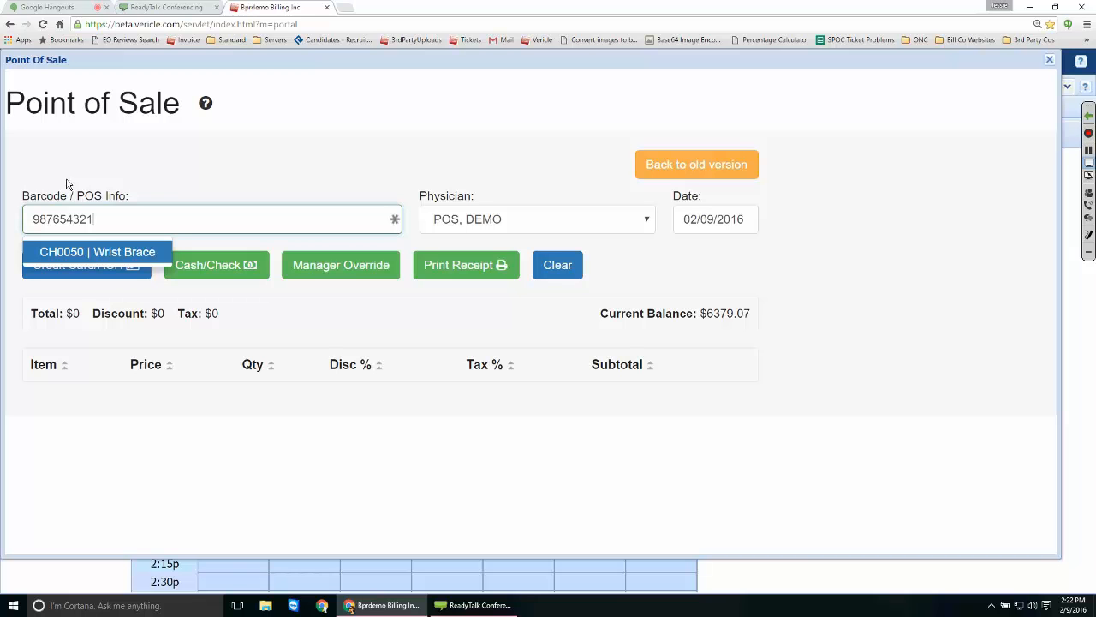
click(1050, 60)
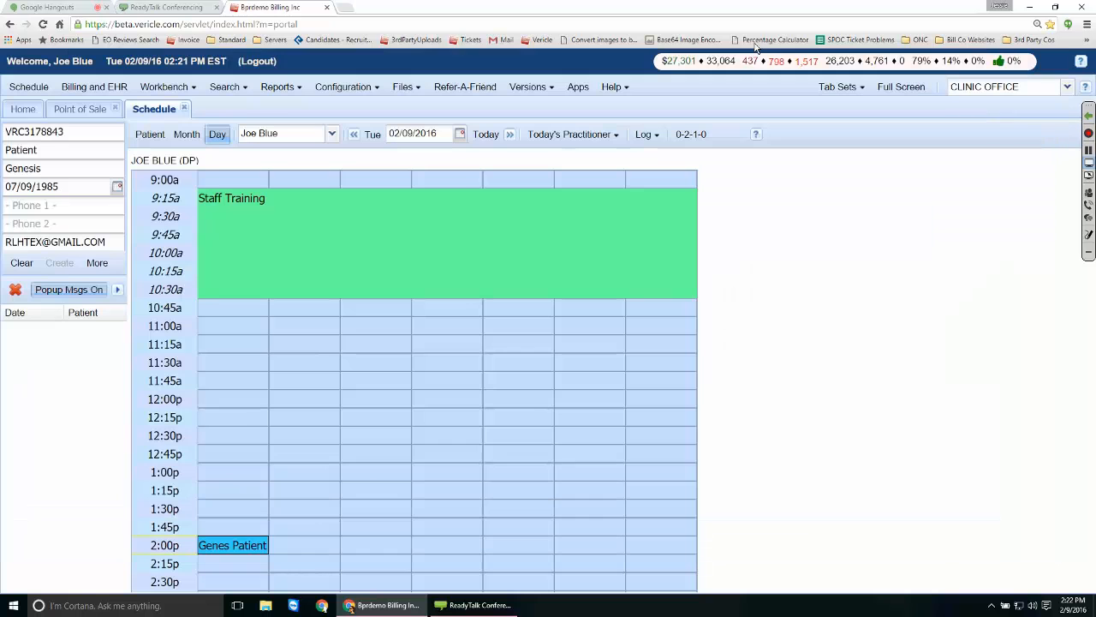
click(23, 109)
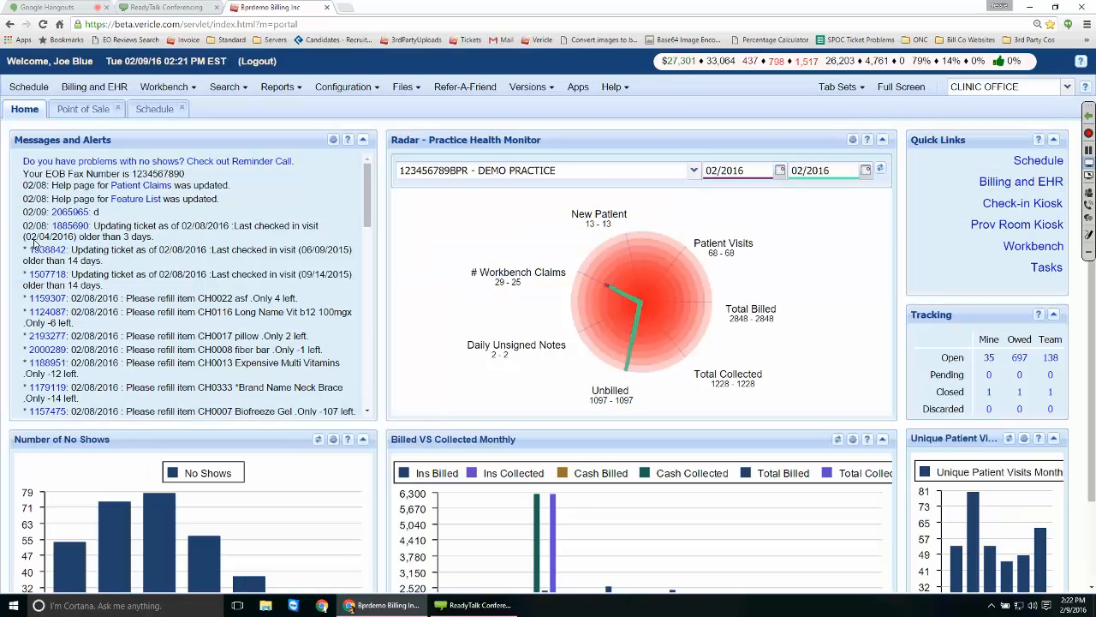
click(35, 243)
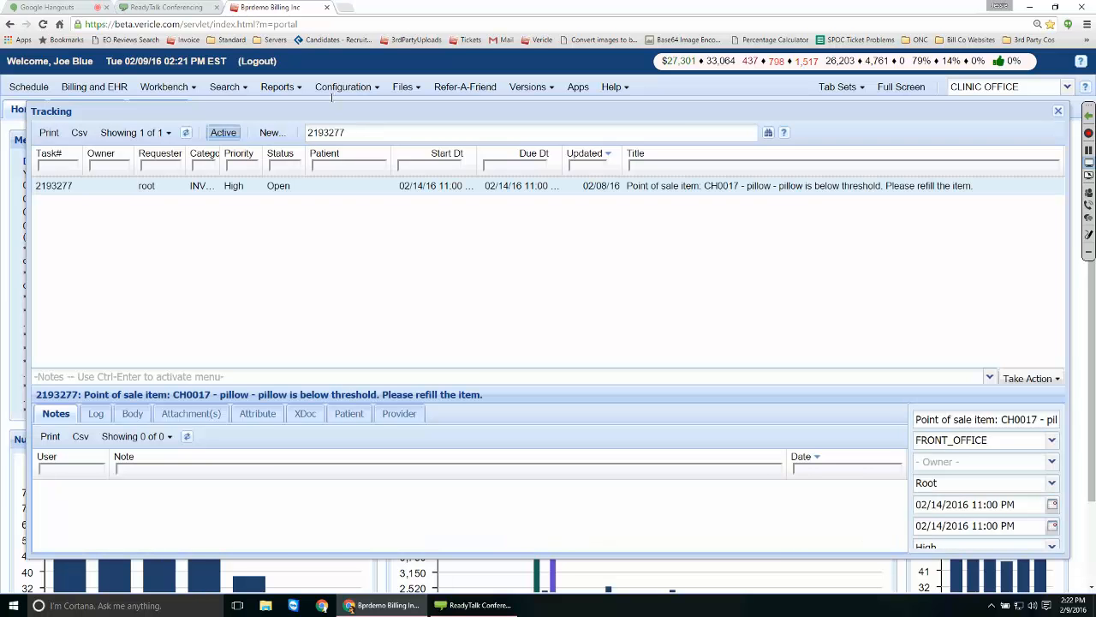
drag(185, 395, 471, 395)
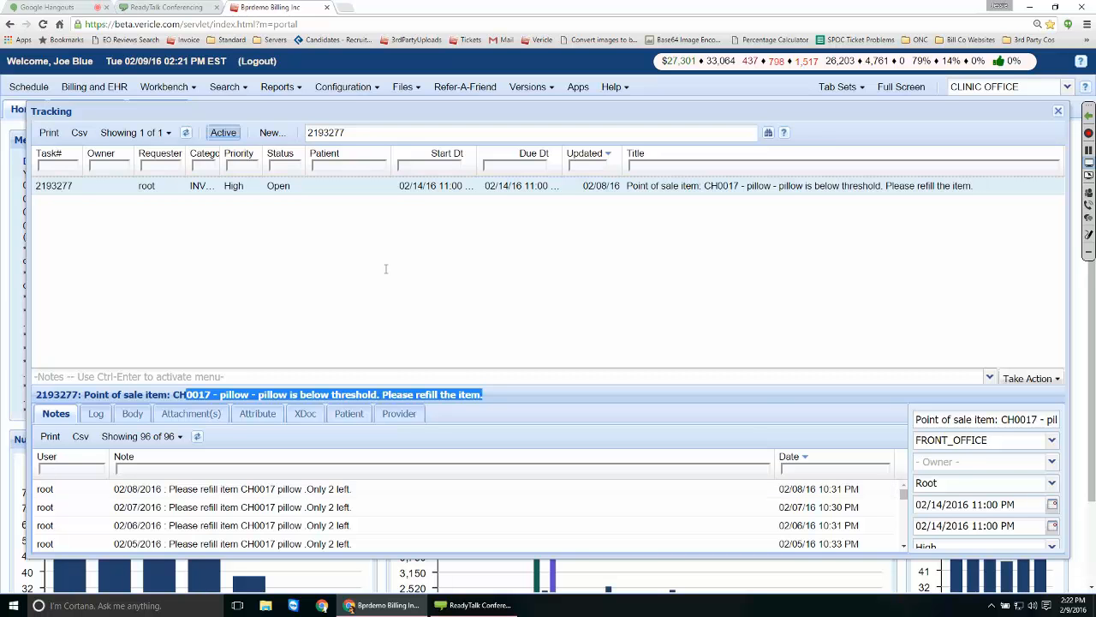
click(407, 286)
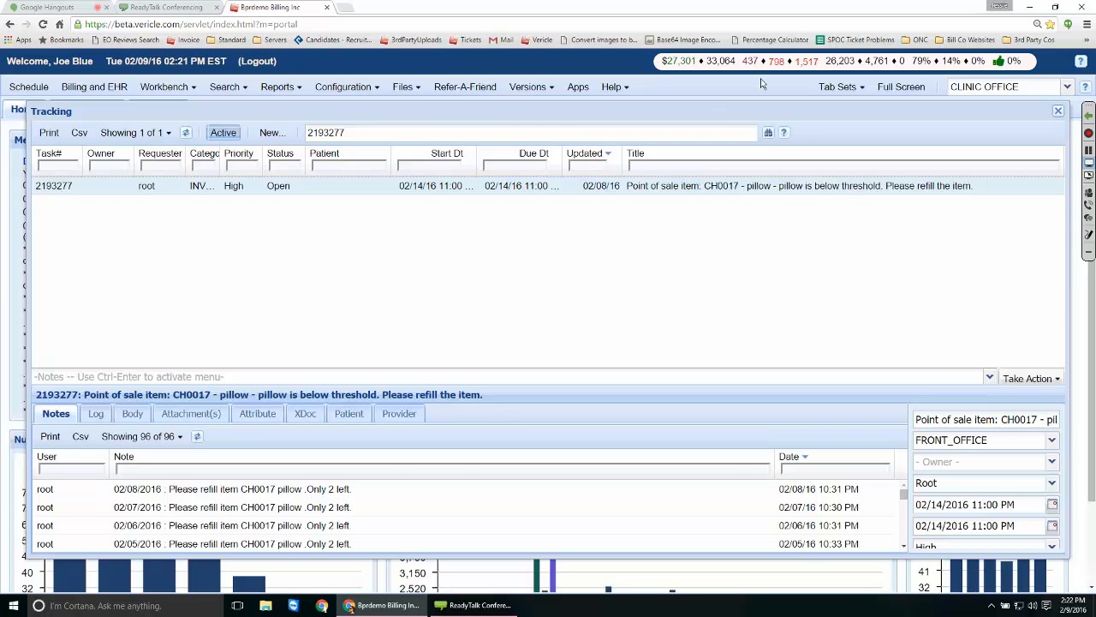
key(Escape)
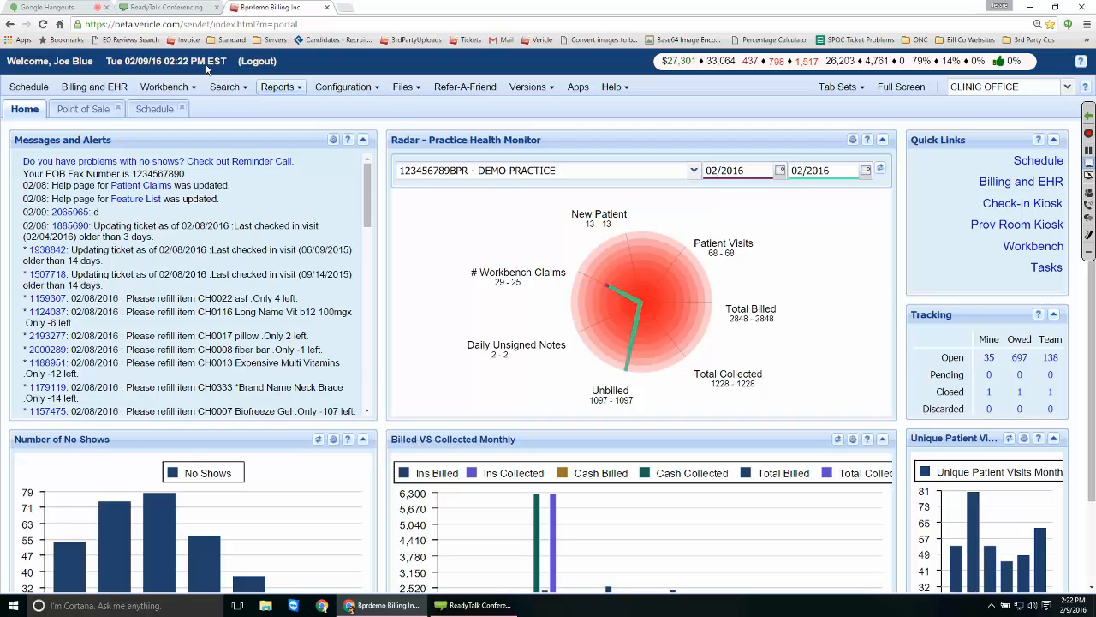
Open the Billing Stats report, browse its grouping options keeping MOS, then return to the schedule.
click(281, 86)
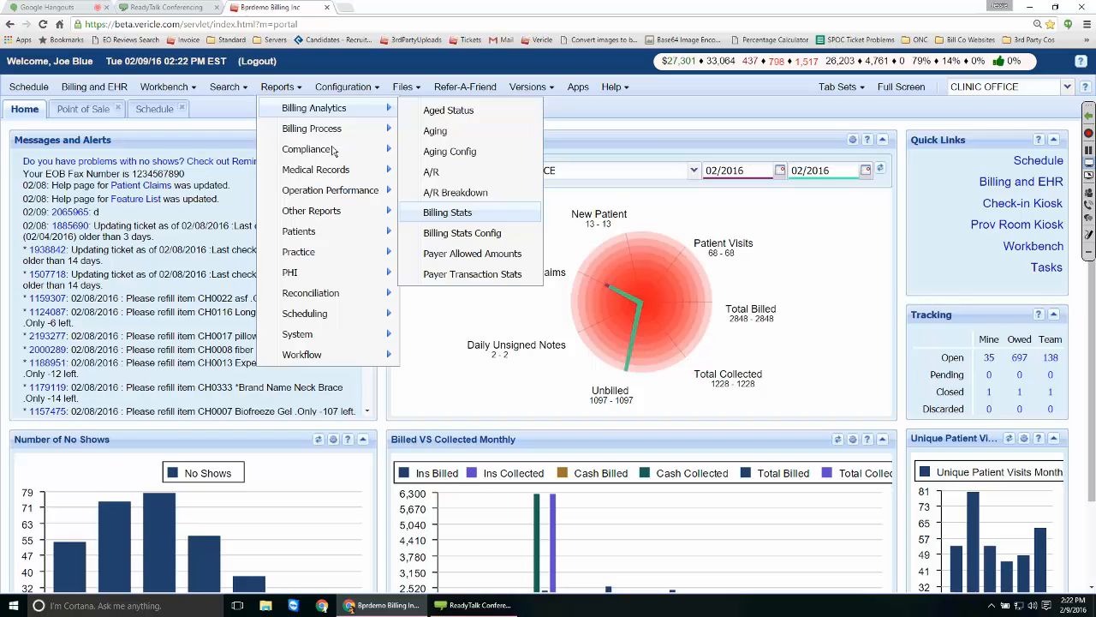
click(447, 211)
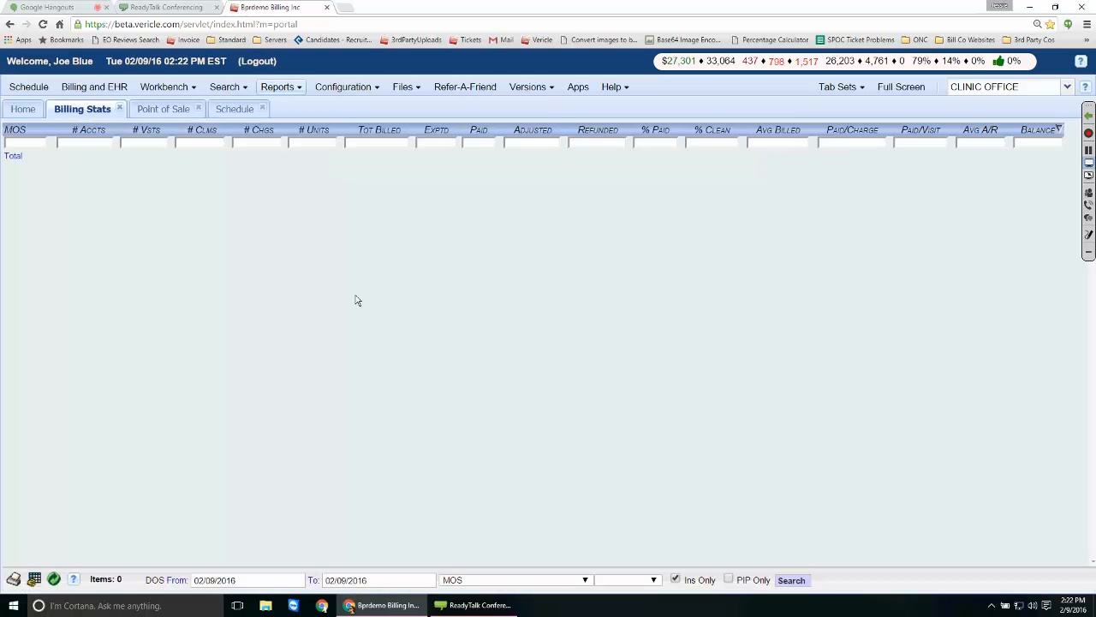
click(515, 580)
scroll(516, 514, up, 5)
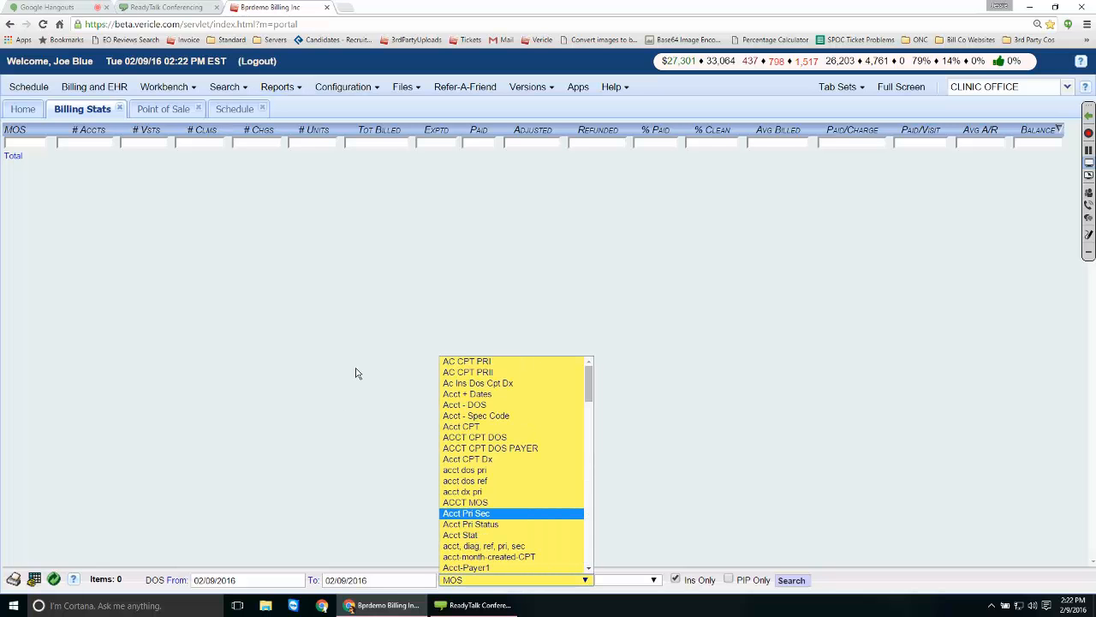
scroll(357, 374, down, 10)
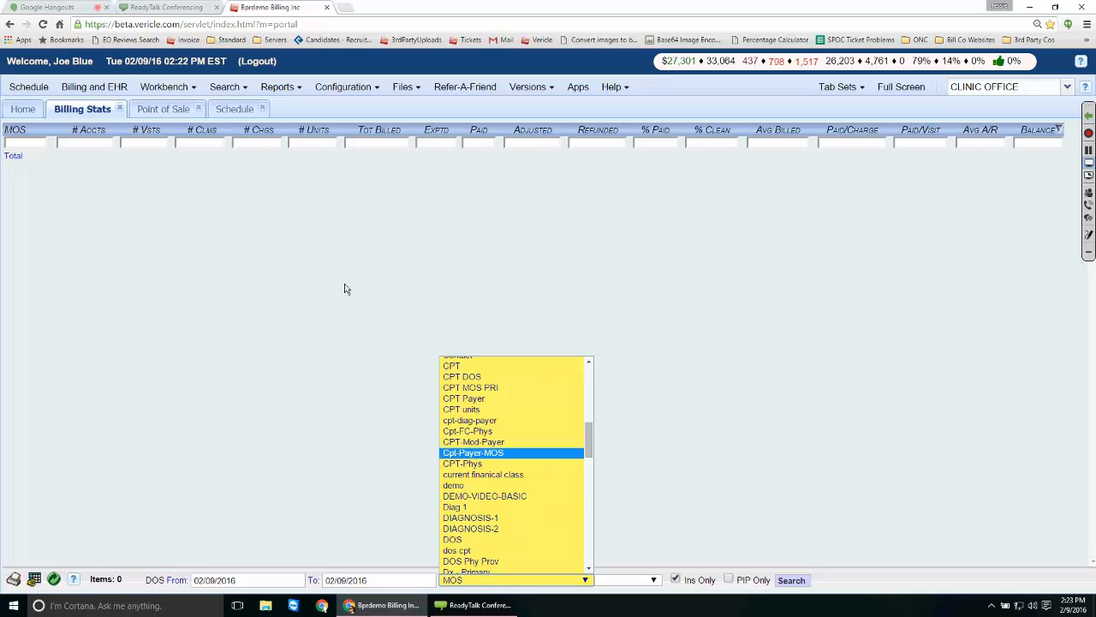
scroll(412, 324, down, 15)
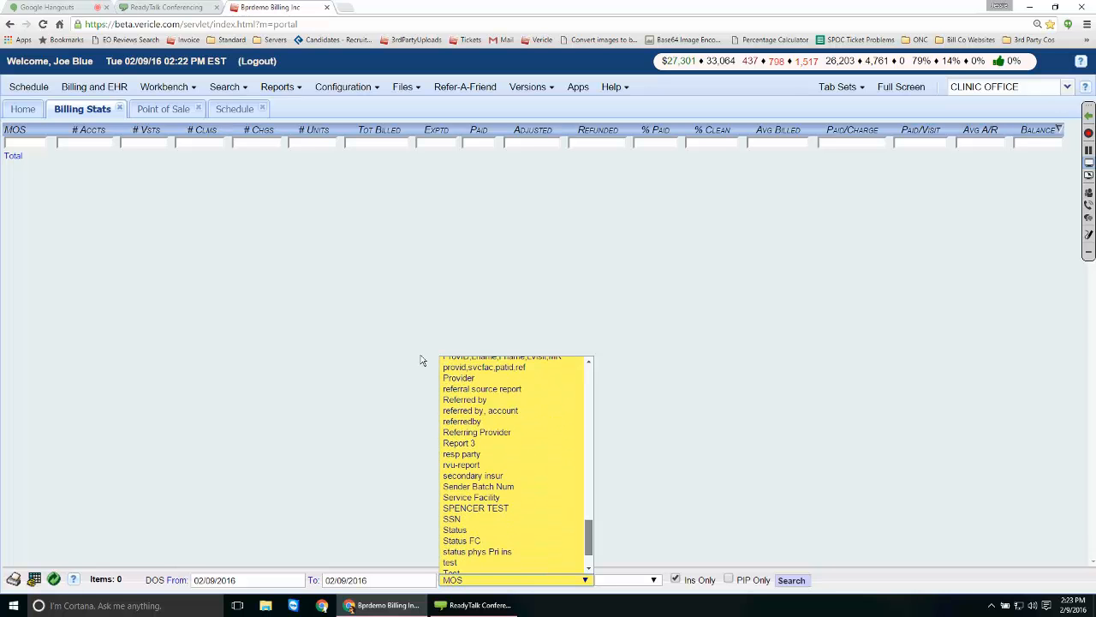
scroll(418, 389, up, 3)
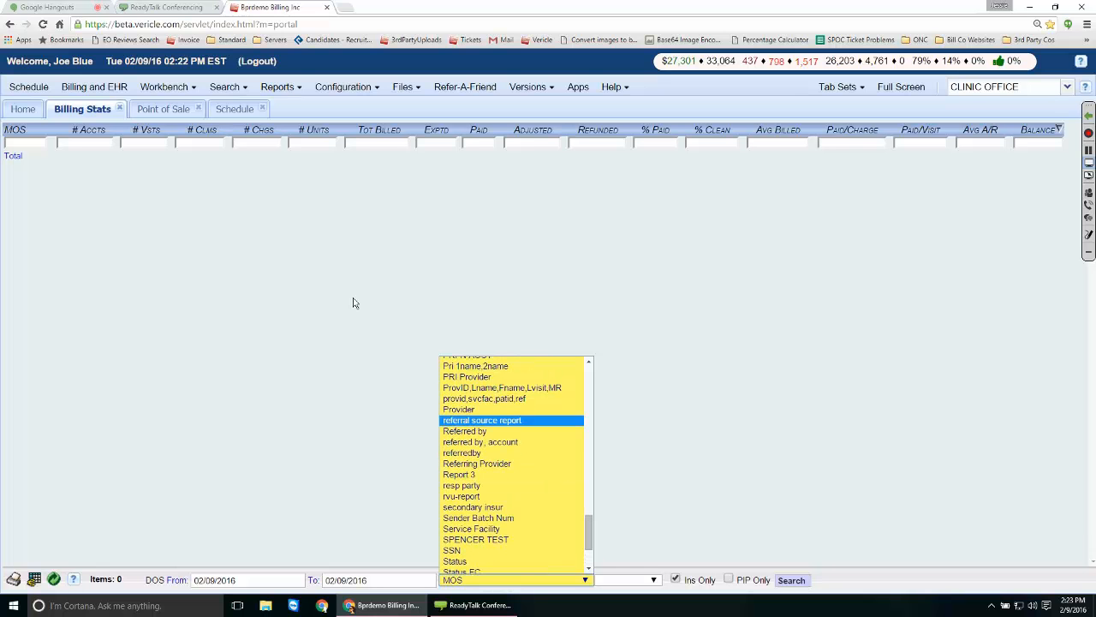
key(Down)
key(Down)
scroll(381, 325, up, 2)
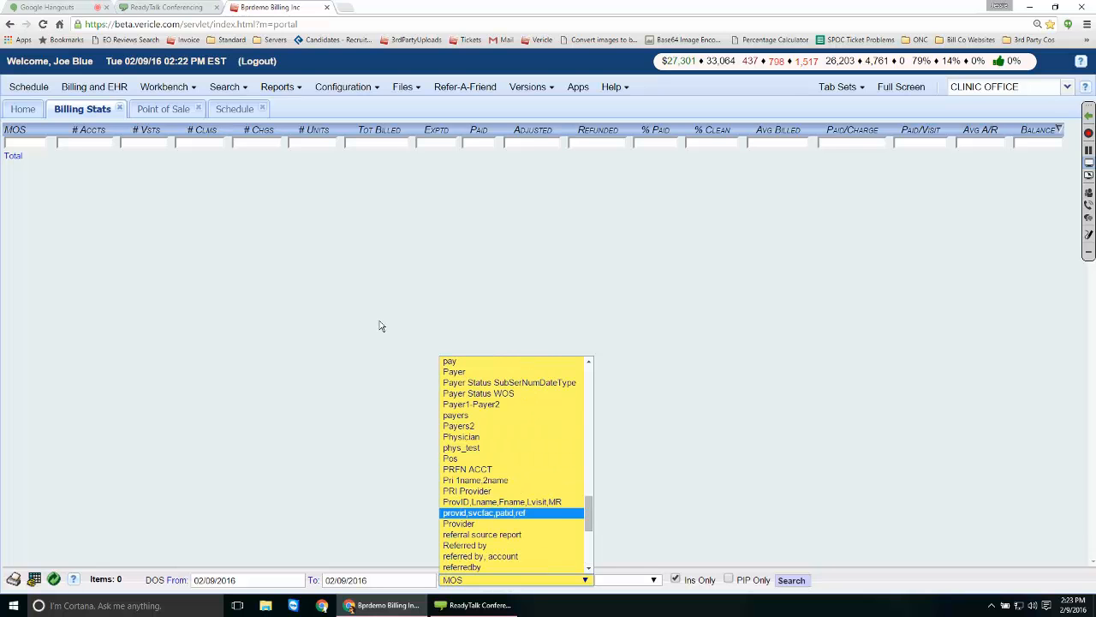
key(Up)
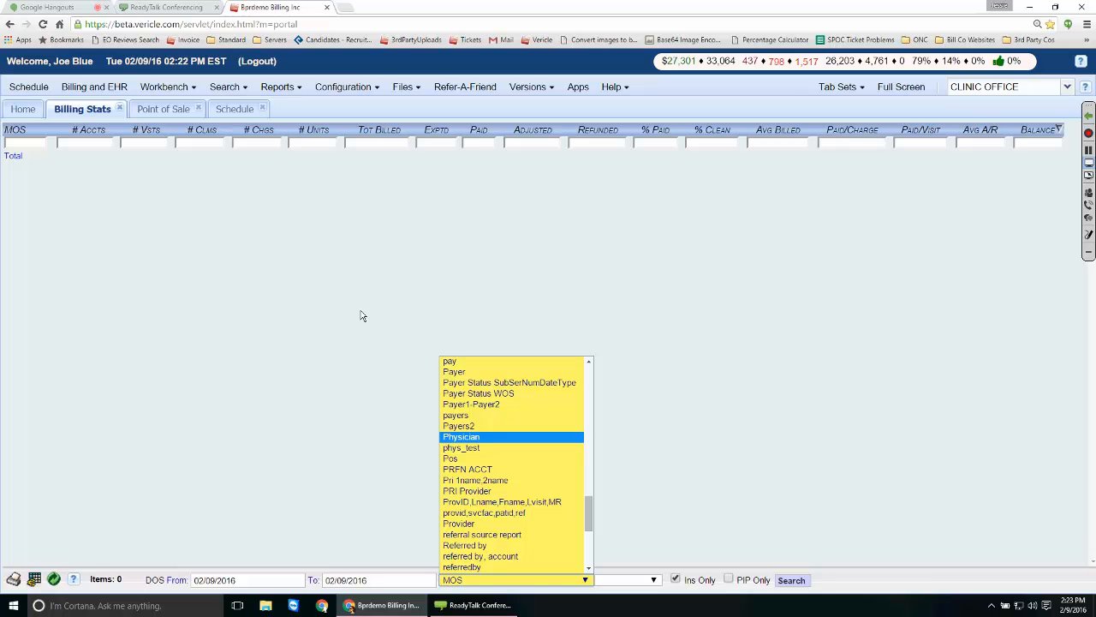
click(214, 269)
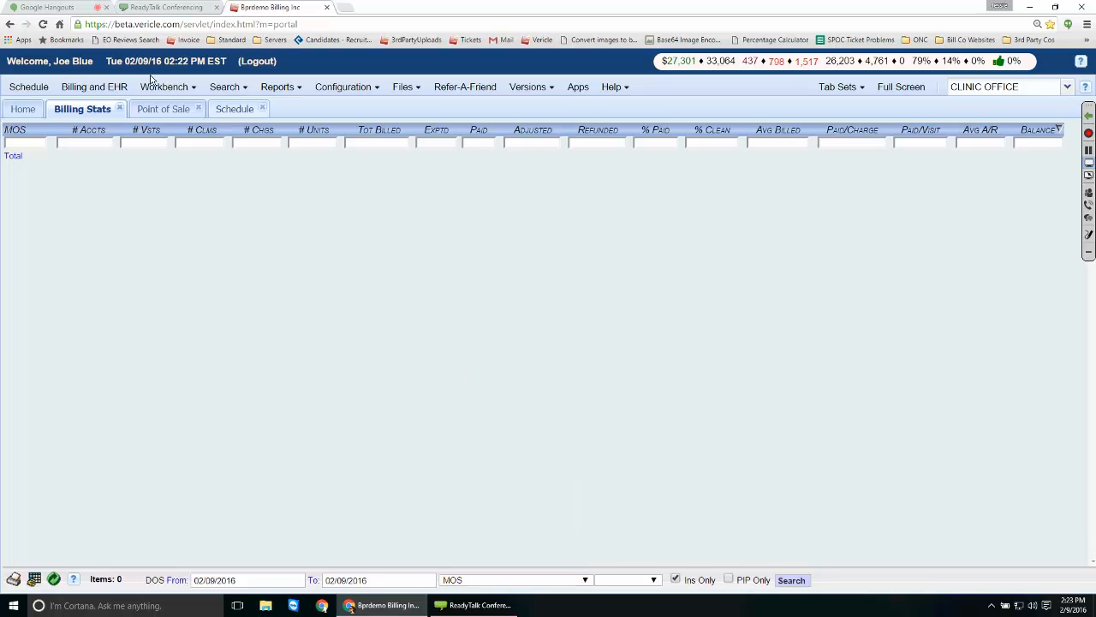
click(235, 109)
Open the patient's Point of Sale and choose a different physician.
click(97, 263)
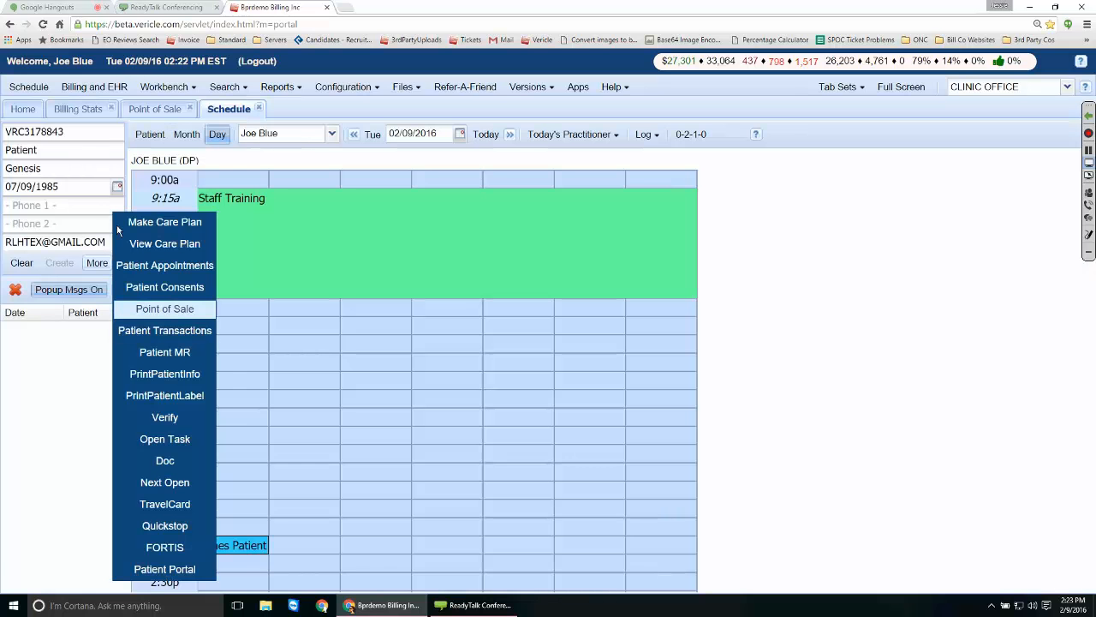
click(164, 308)
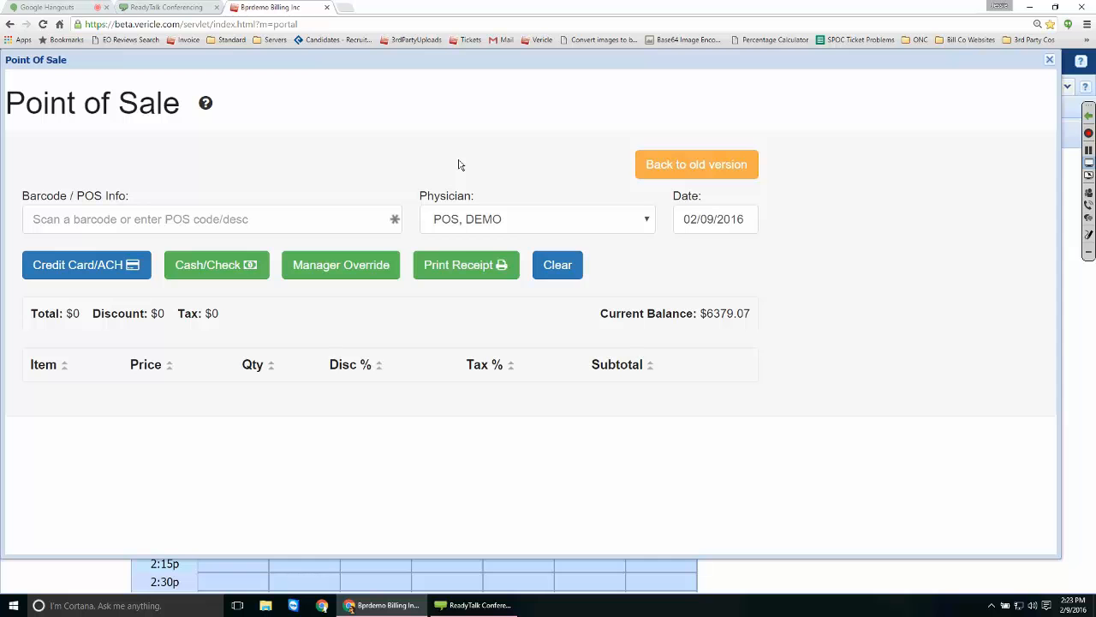
click(479, 219)
click(461, 164)
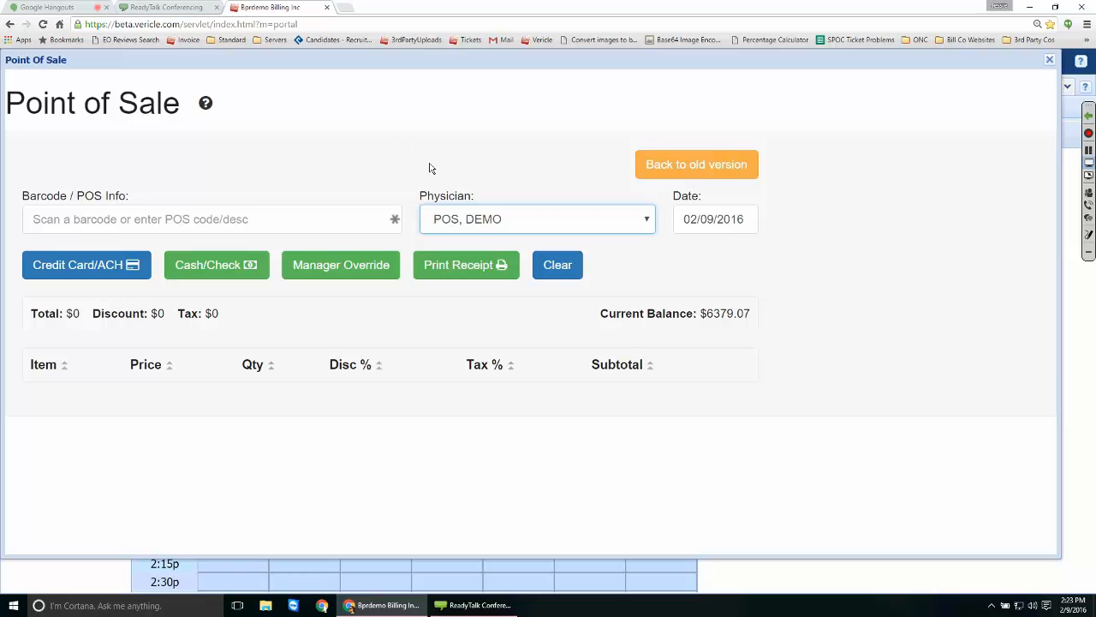
click(537, 220)
click(467, 330)
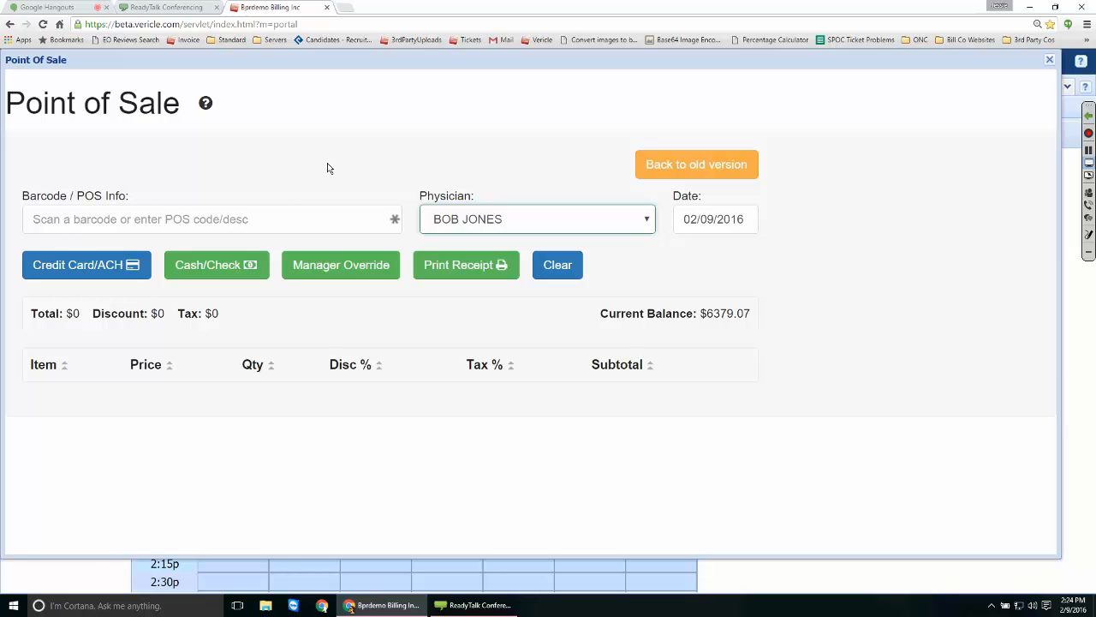
Review the physician choices keeping the current one, then close the Point of Sale panel.
click(538, 219)
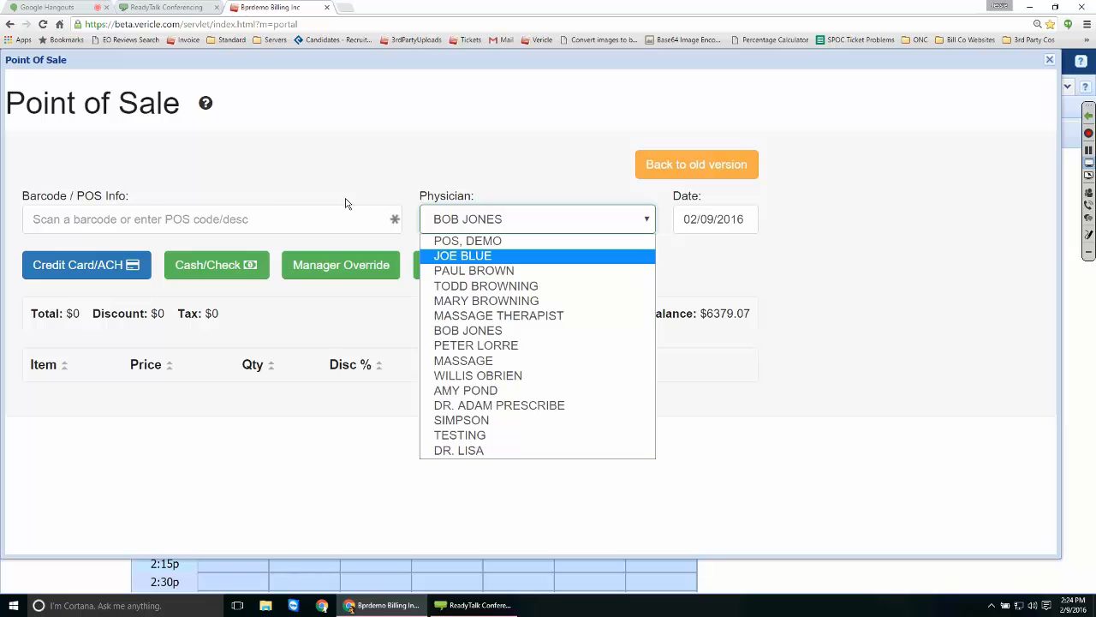
key(Down)
key(Down)
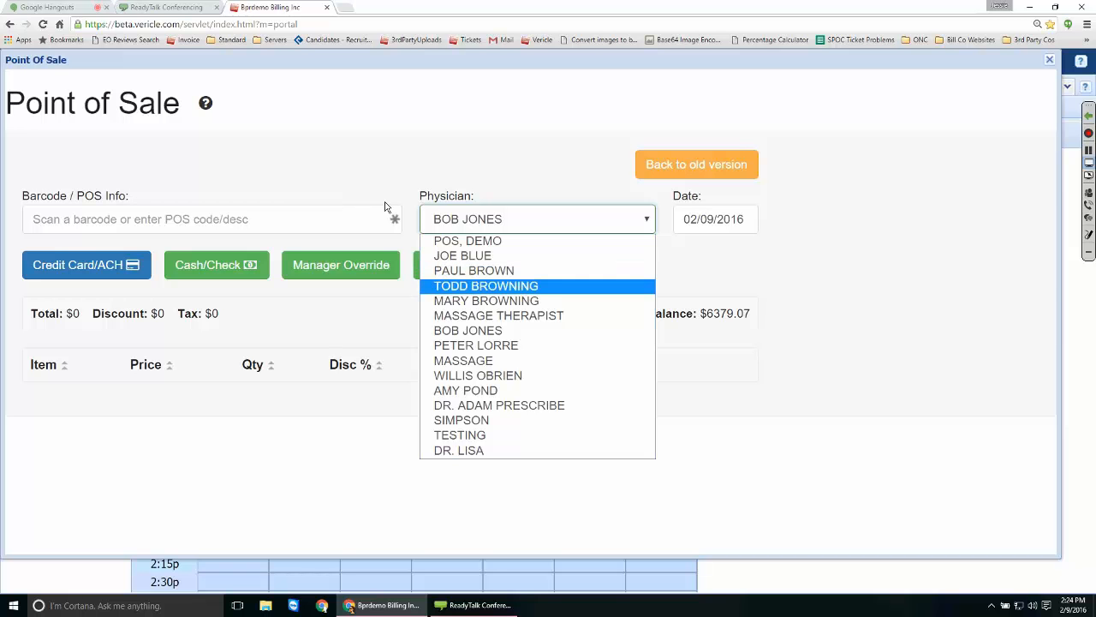
key(Up)
key(Up)
key(Up)
click(369, 138)
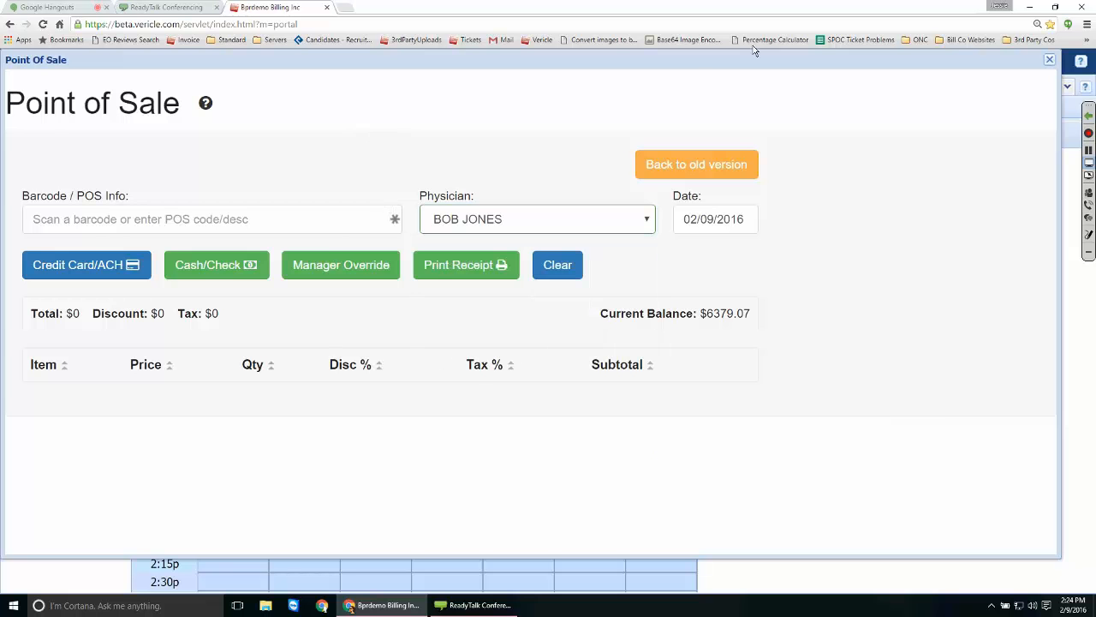
click(1049, 59)
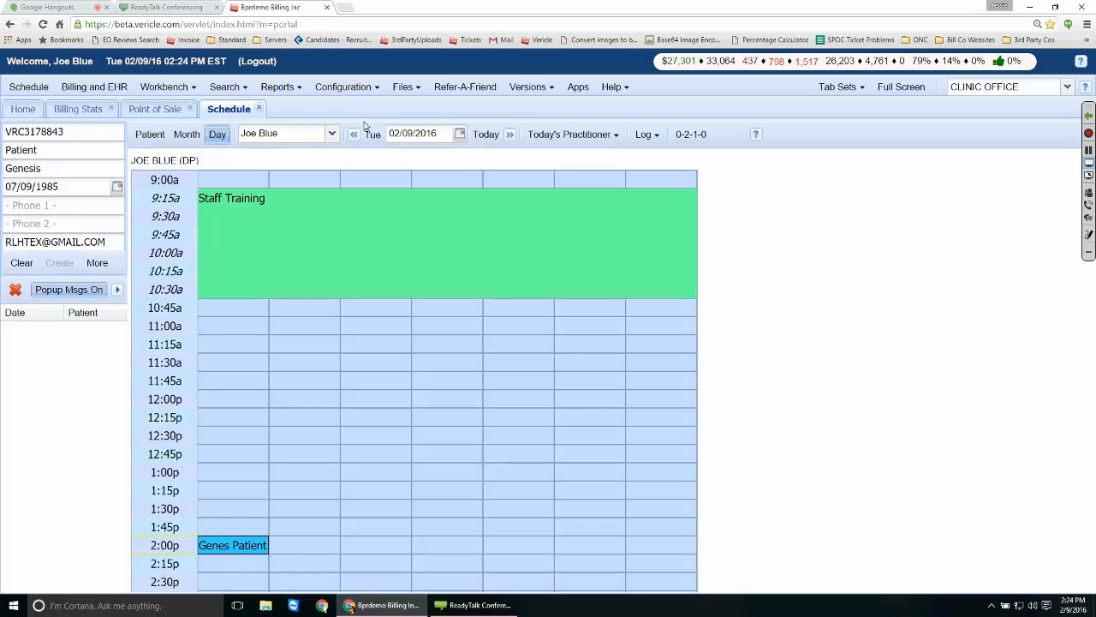
Open the Charges report from the Reports menu.
click(79, 108)
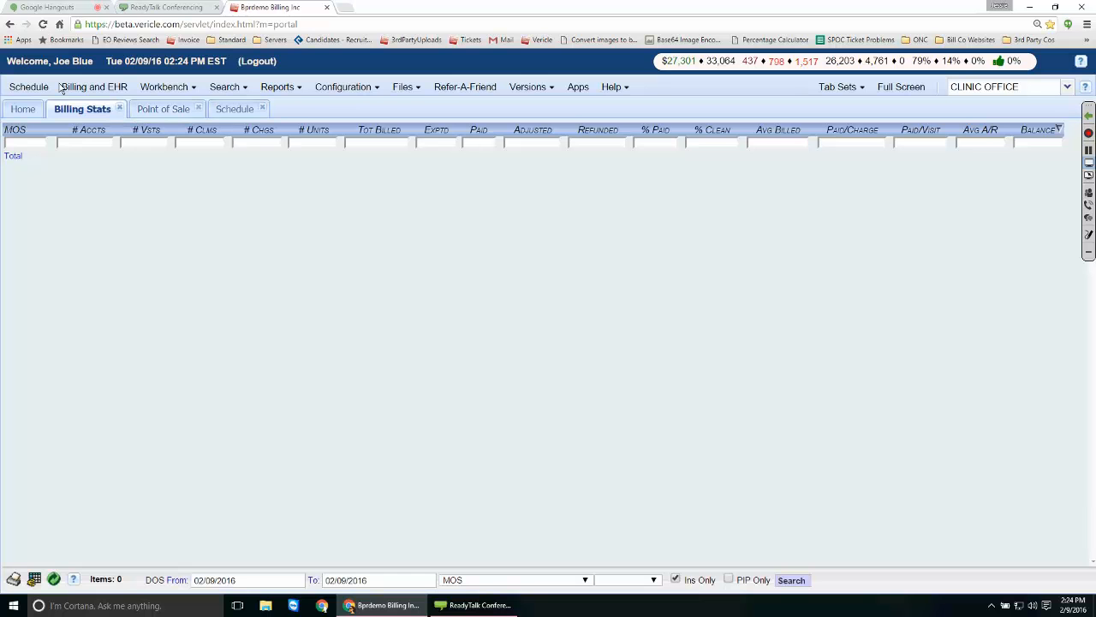
click(279, 86)
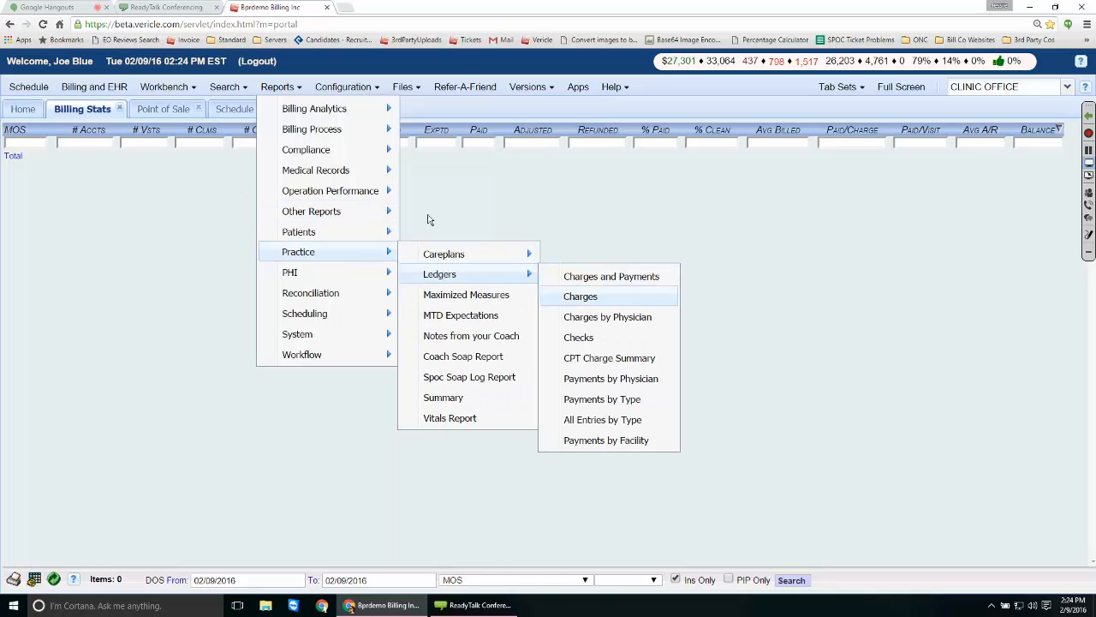
click(599, 296)
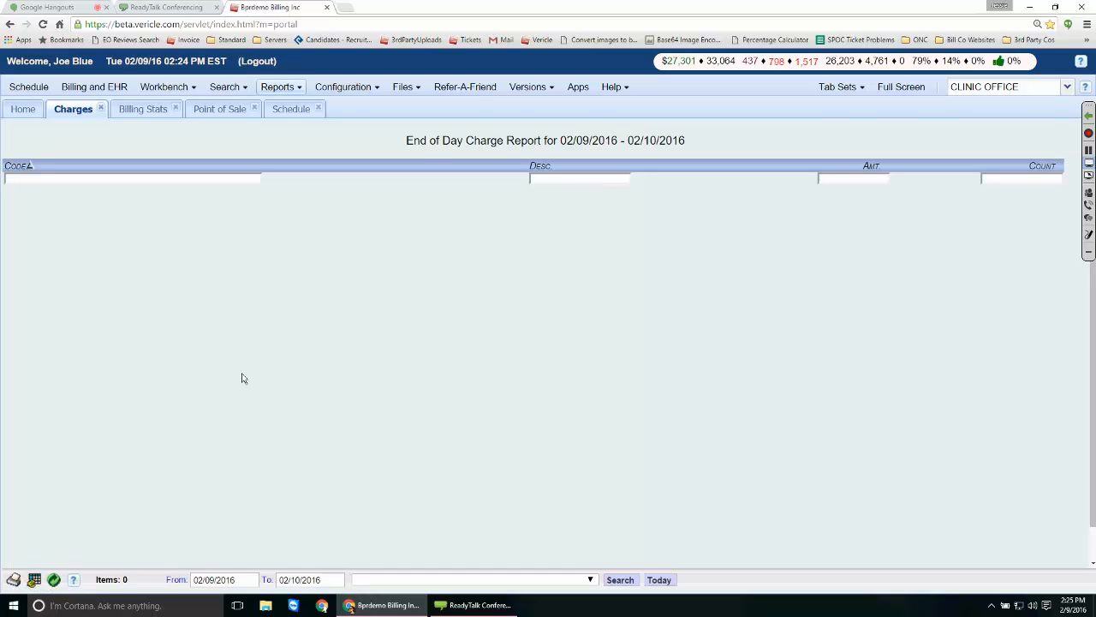
Filter the Charges report to the POS demo provider.
click(476, 579)
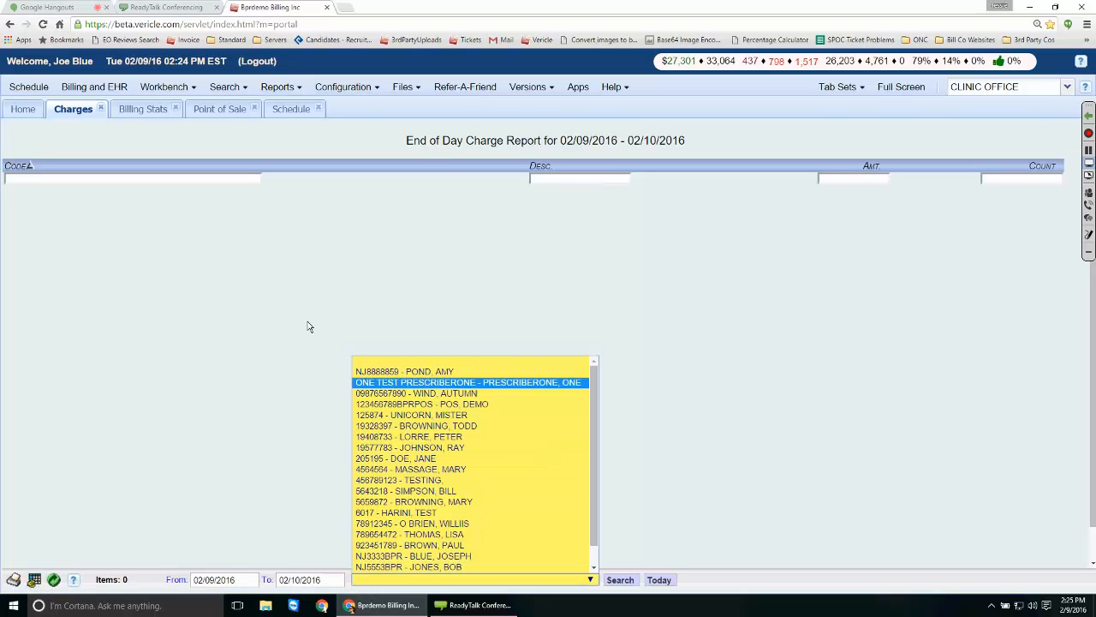
scroll(470, 502, down, 1)
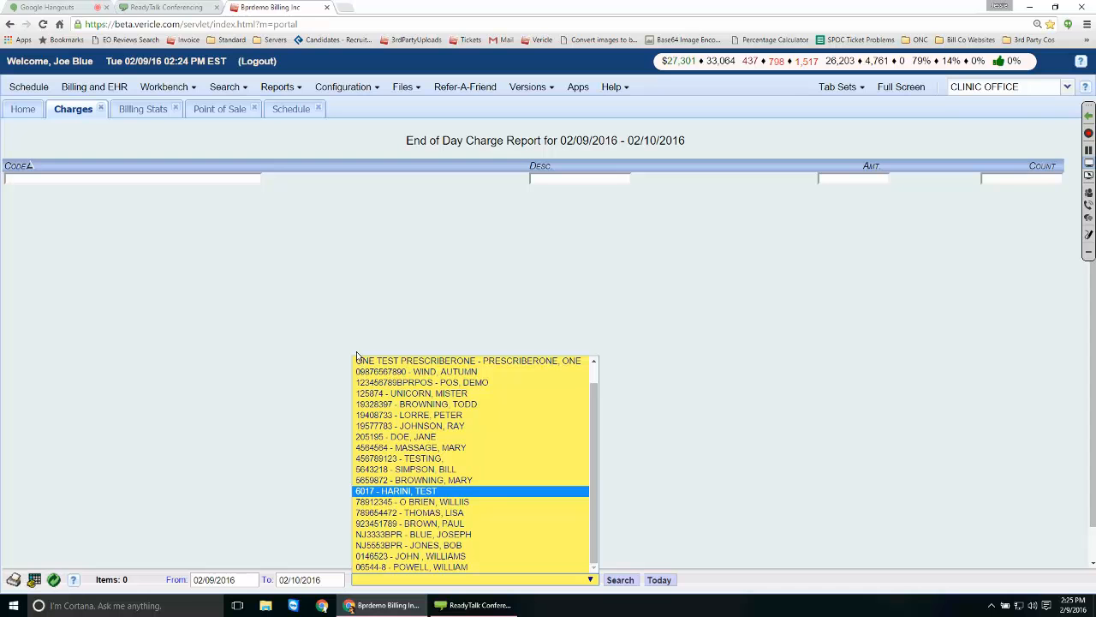
click(350, 300)
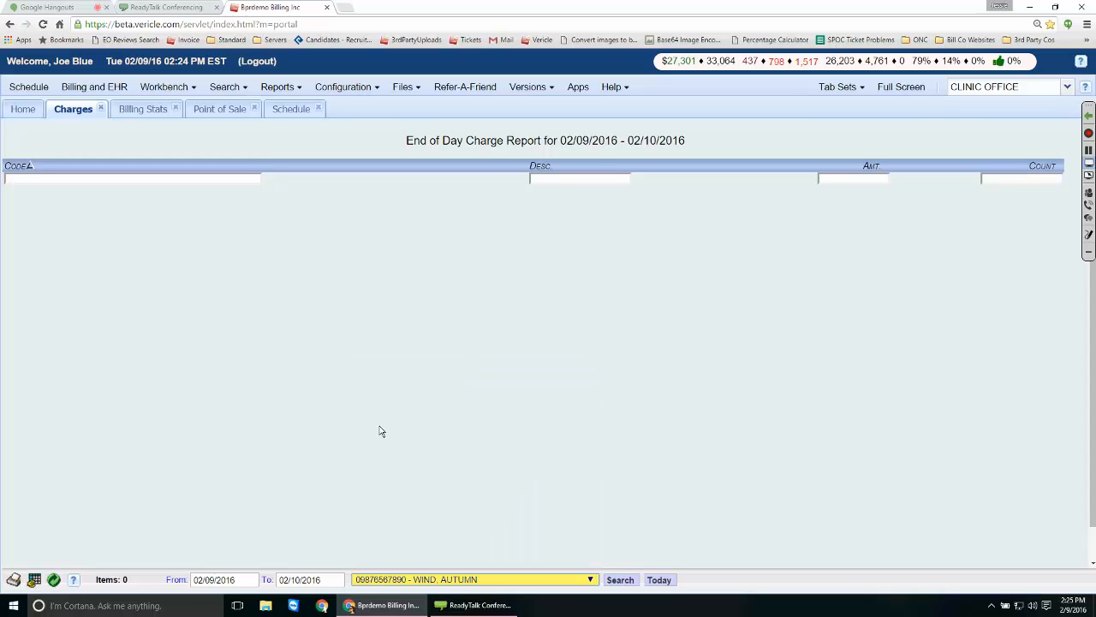
click(394, 580)
click(368, 404)
click(329, 291)
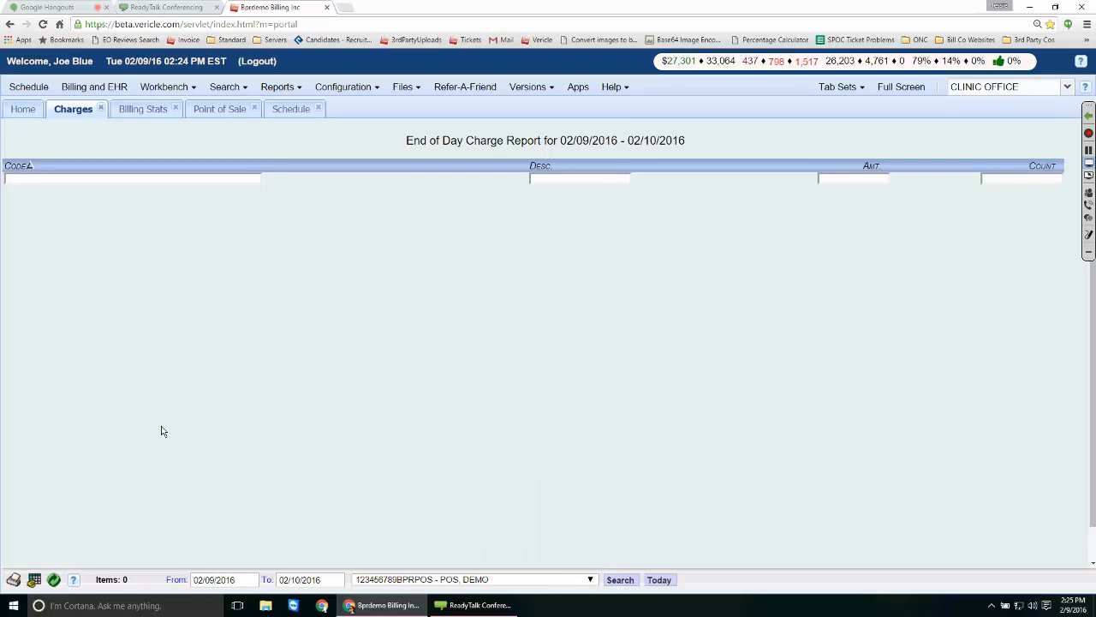
Set the report's start date to 12/01/2015 using the calendar.
click(199, 580)
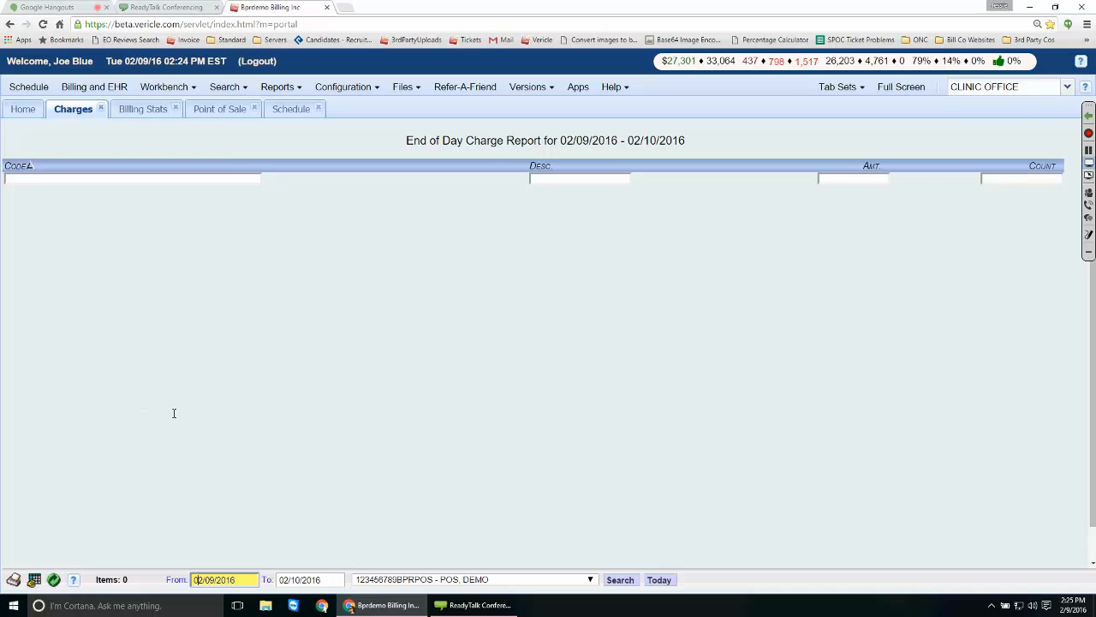
click(176, 580)
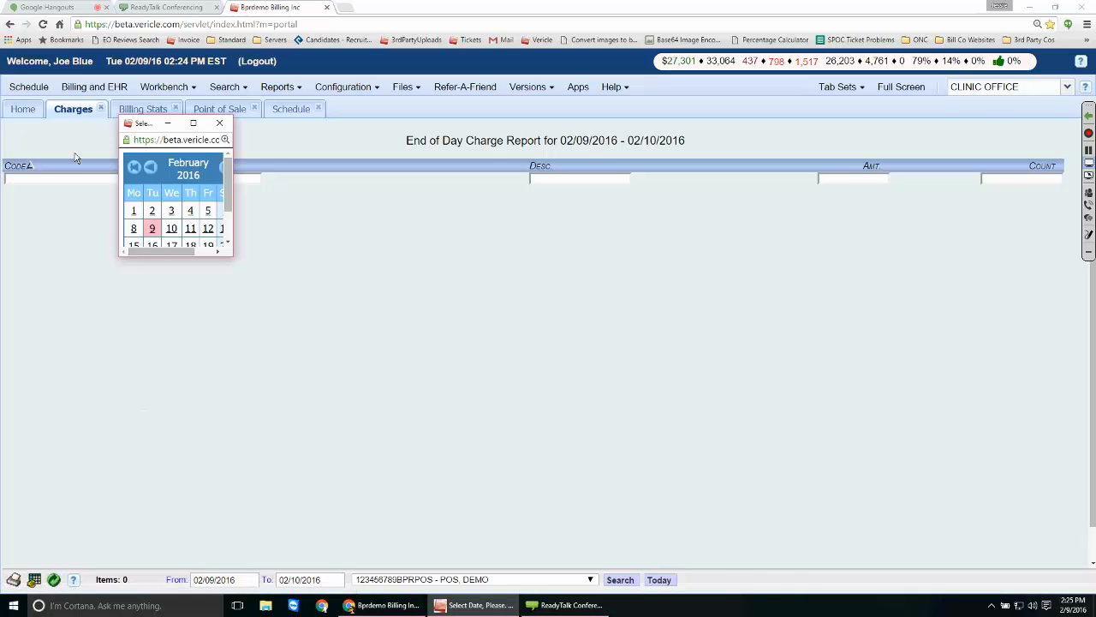
click(151, 167)
click(151, 167)
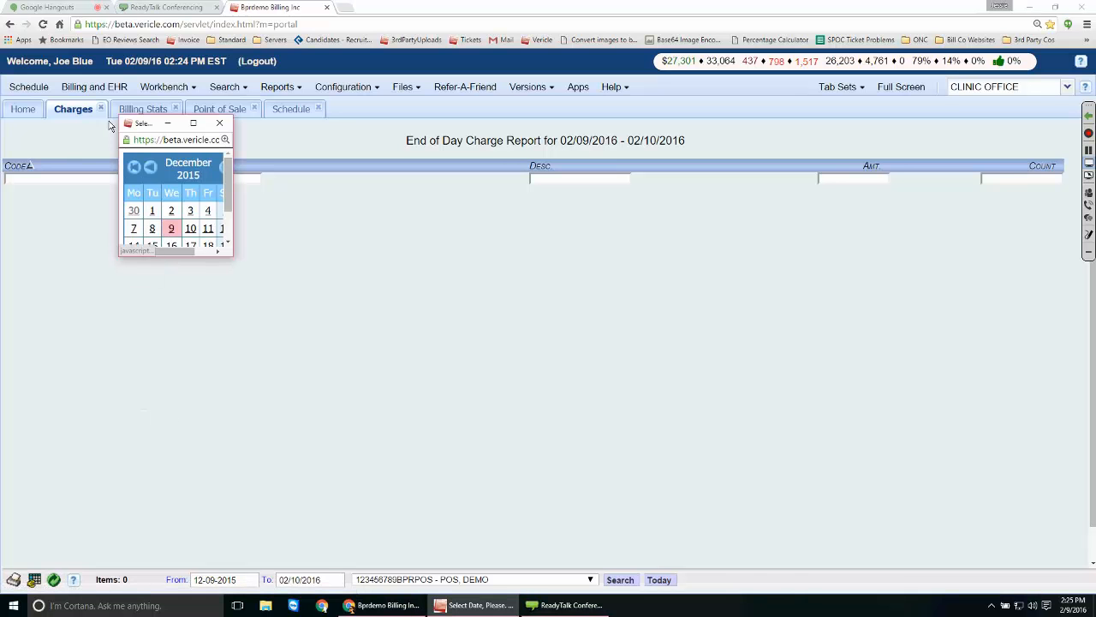
click(152, 210)
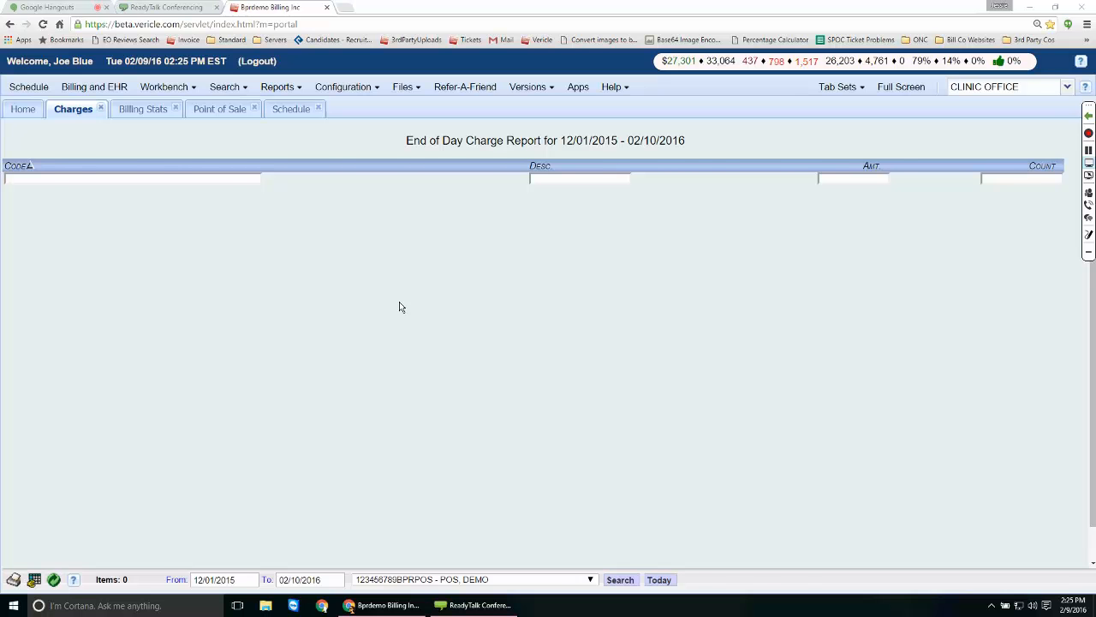
Recheck the Billing Stats grouping options, leaving MOS selected.
click(137, 108)
click(514, 580)
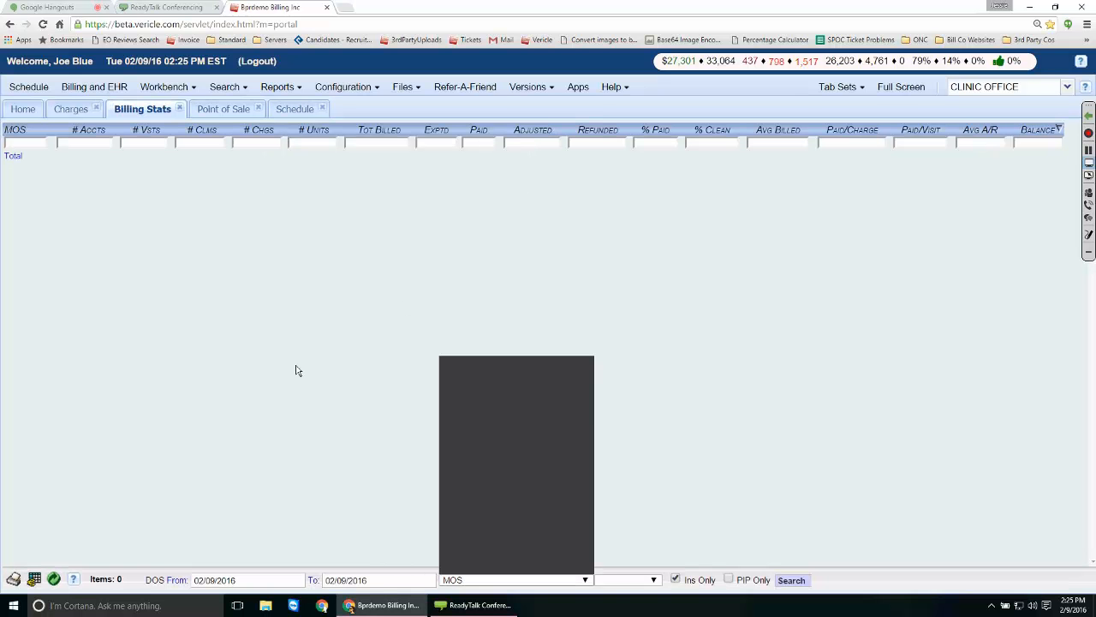
scroll(514, 524, down, 6)
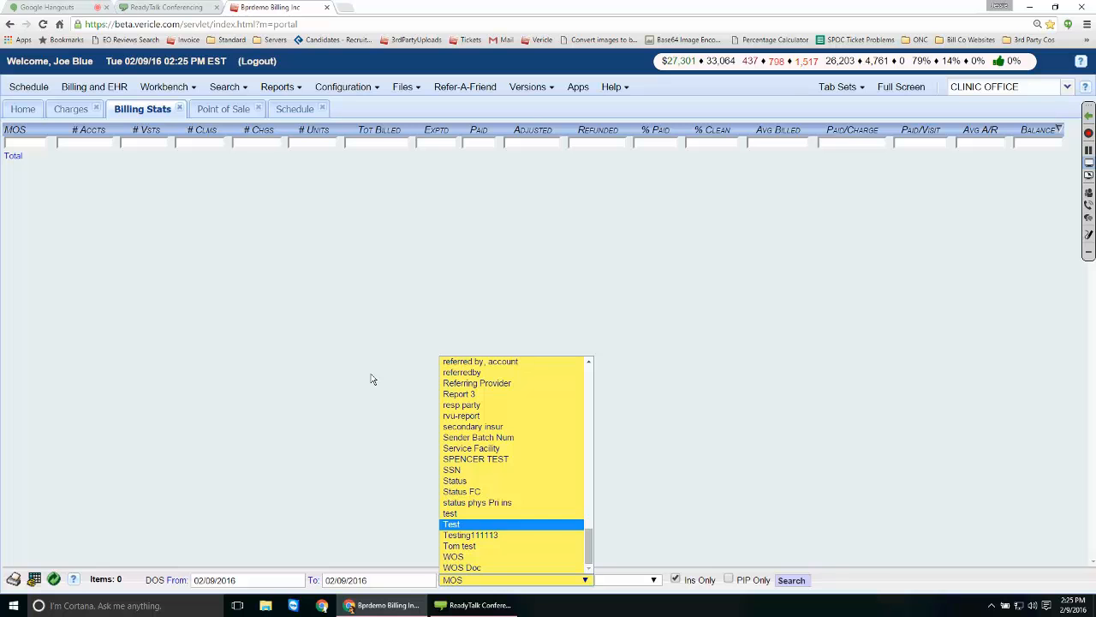
scroll(511, 448, up, 20)
click(367, 326)
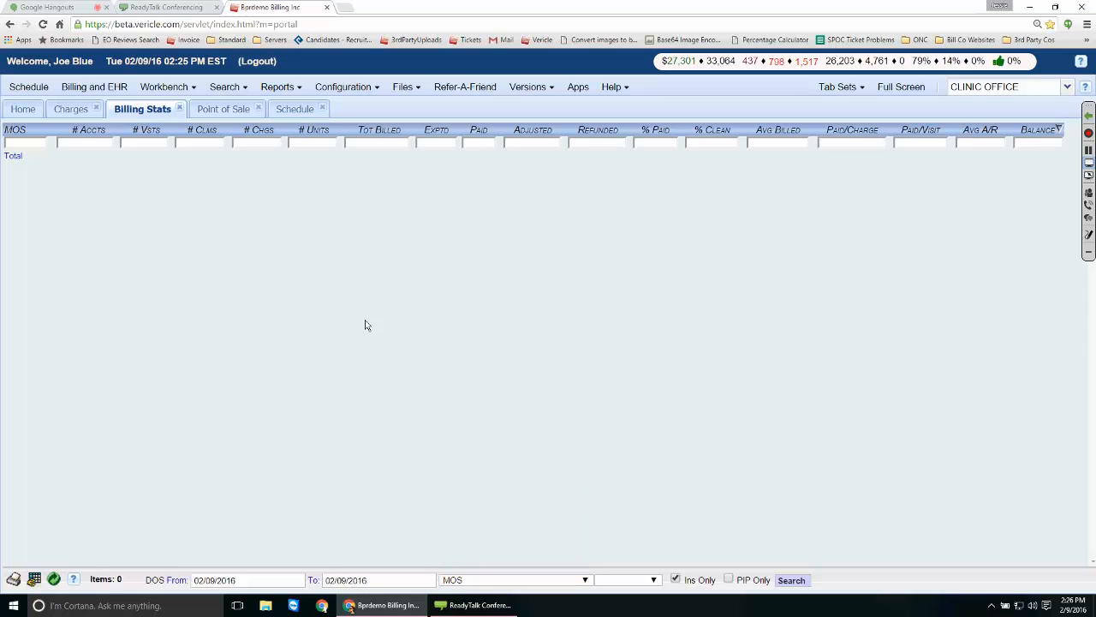
Open Billing Stats Config and tick the CPT and Service Facility fields.
click(281, 87)
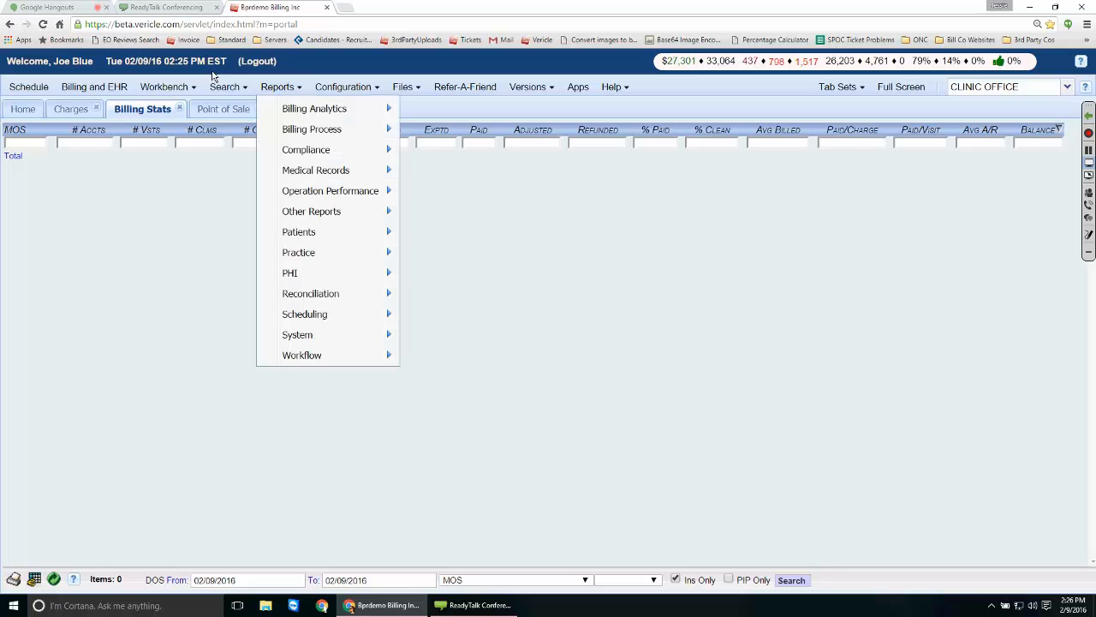
mouse_move(314, 108)
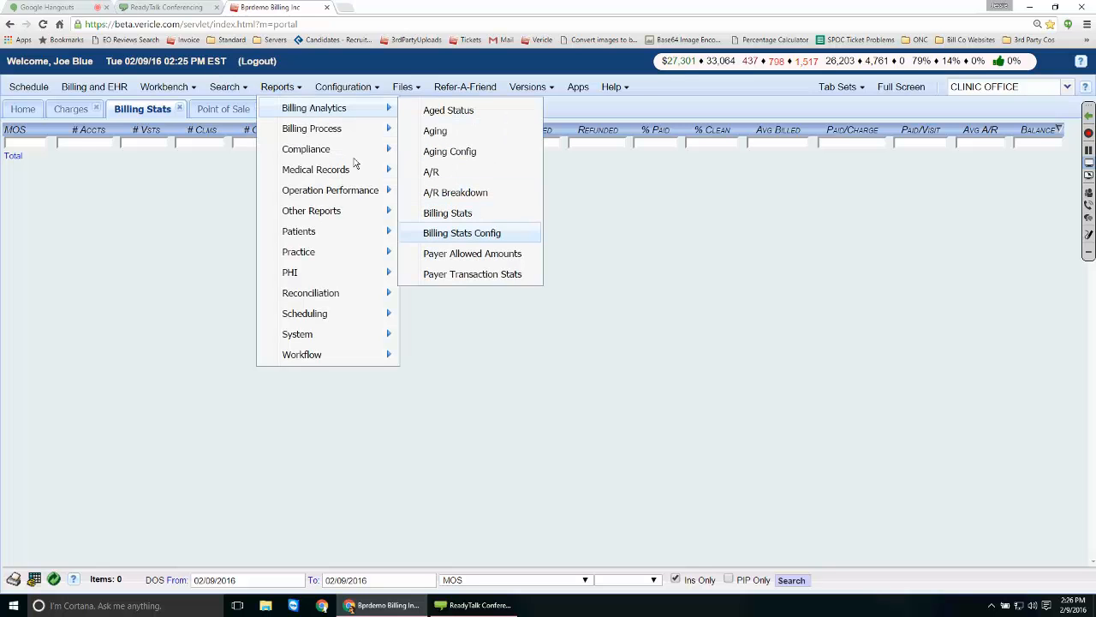
click(466, 233)
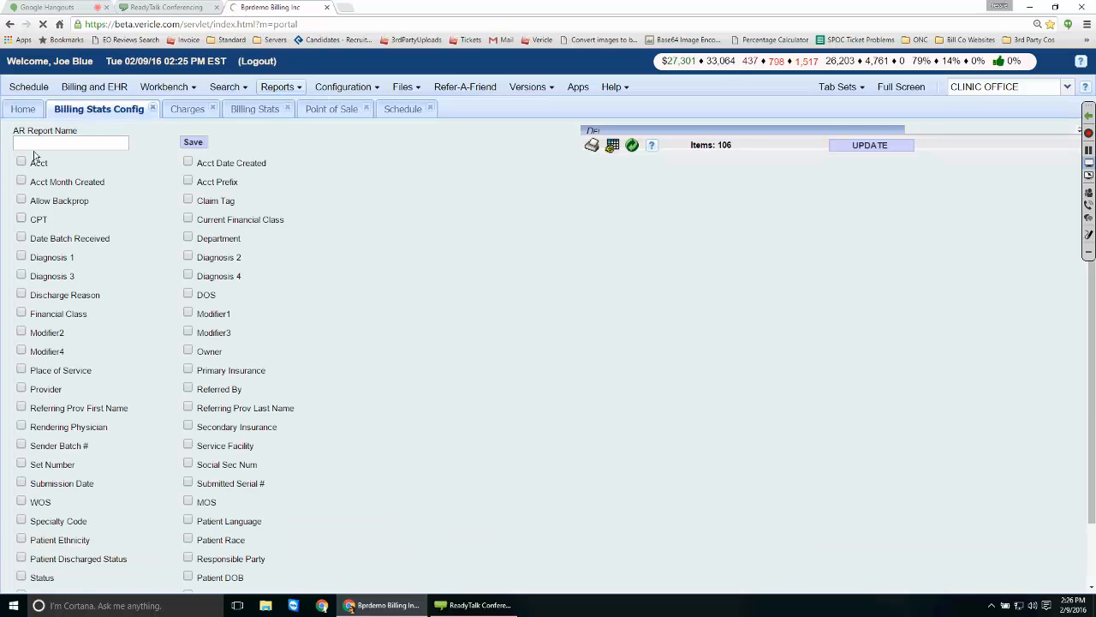
click(20, 218)
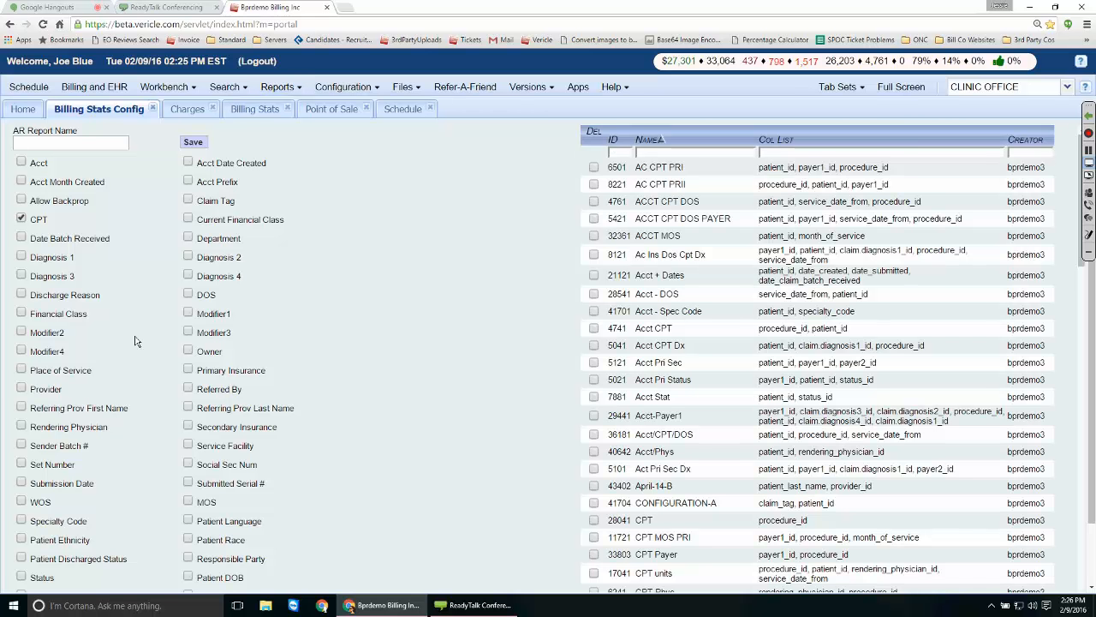
click(188, 445)
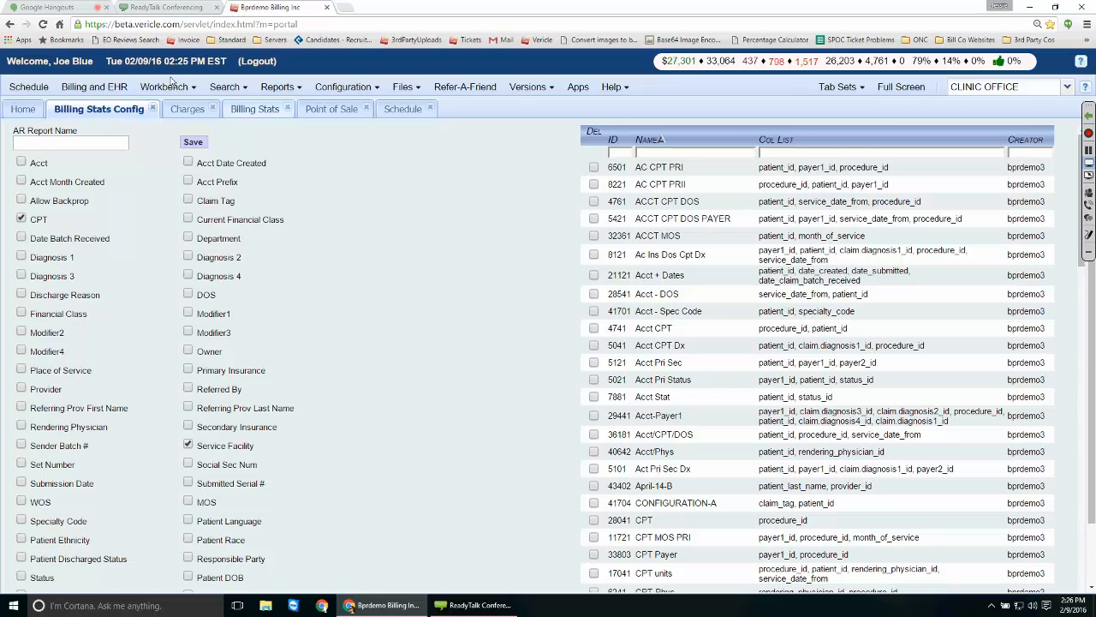
Switch back to the Billing Stats tab grouped by MOS for 02/09/2016.
click(253, 110)
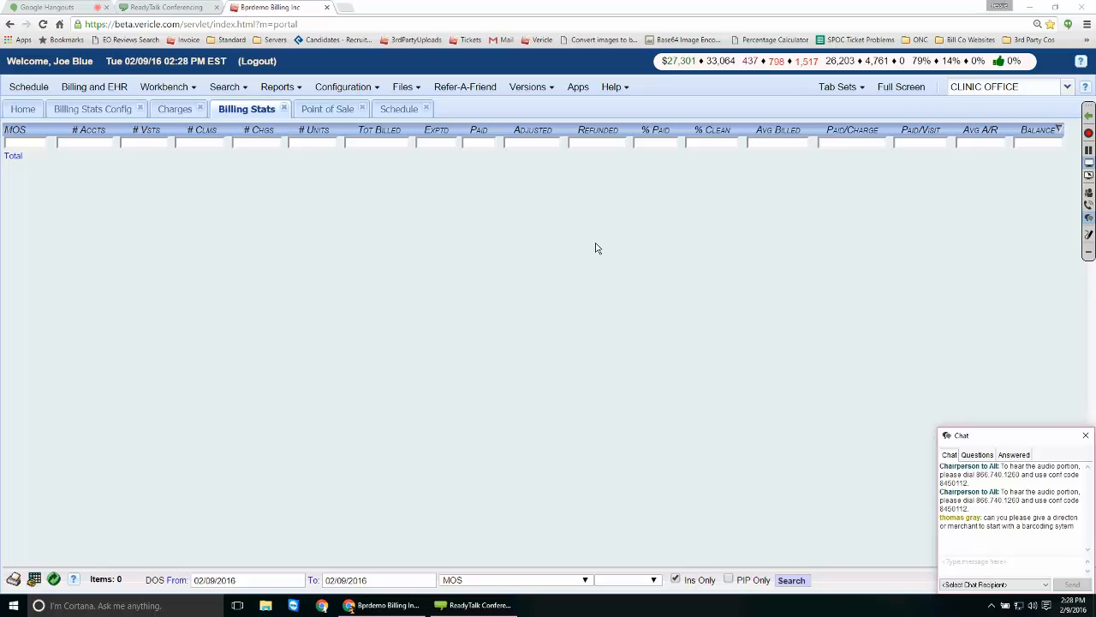
Browse the Point of Sale product list, then return to the 02/09/2016 day schedule.
click(325, 109)
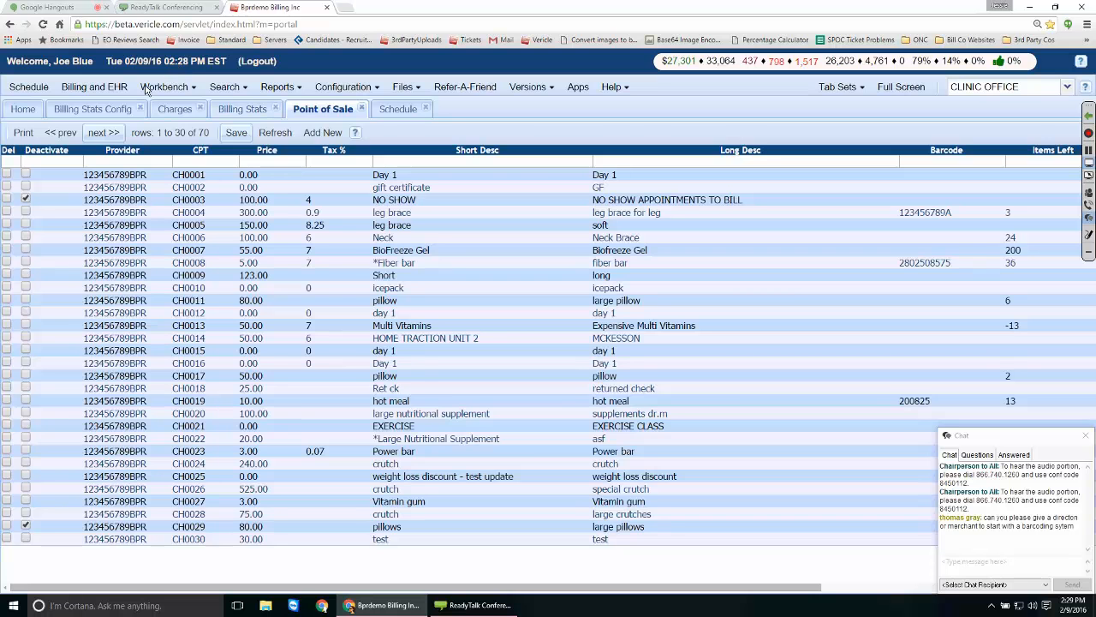
click(398, 110)
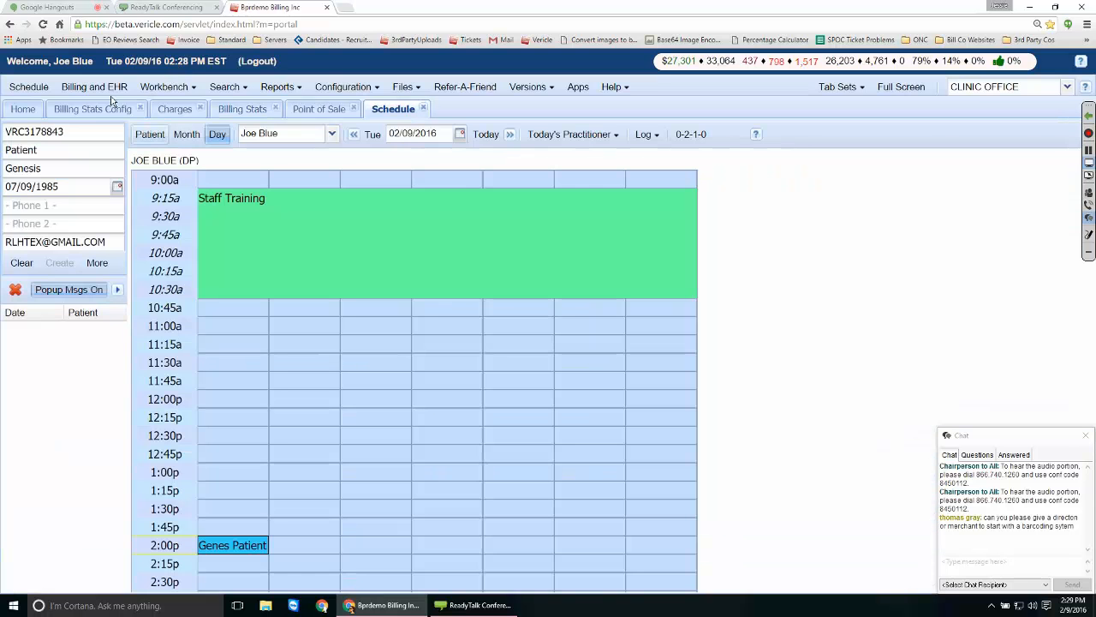
Open the patient's ledger and review the statement showing the 58.85 Biofreeze Gel charge, then minimize it.
click(149, 134)
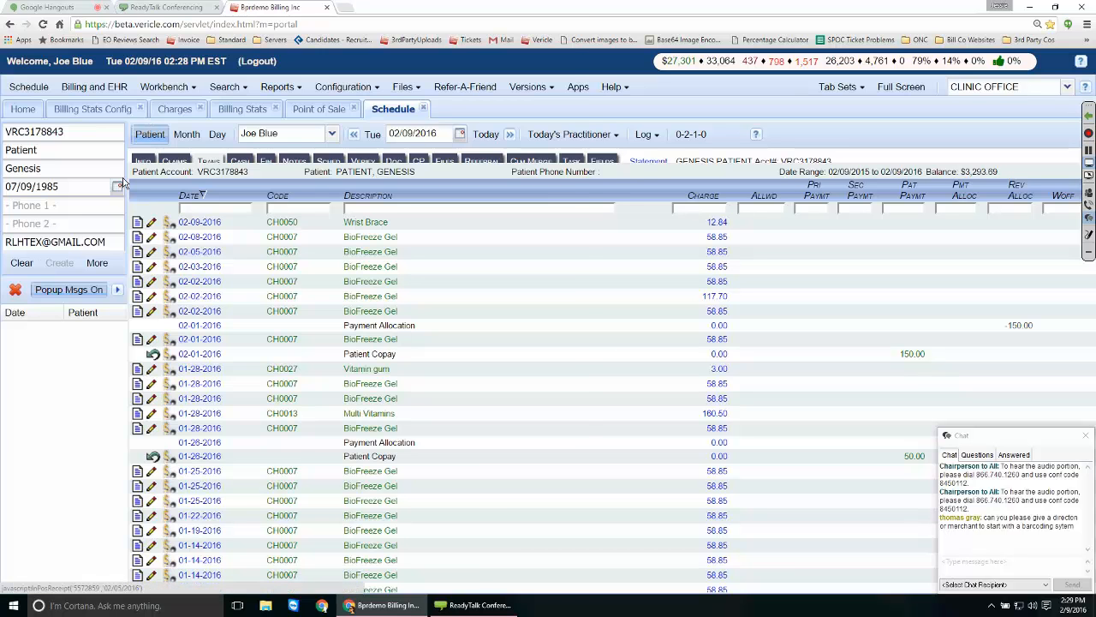
click(122, 182)
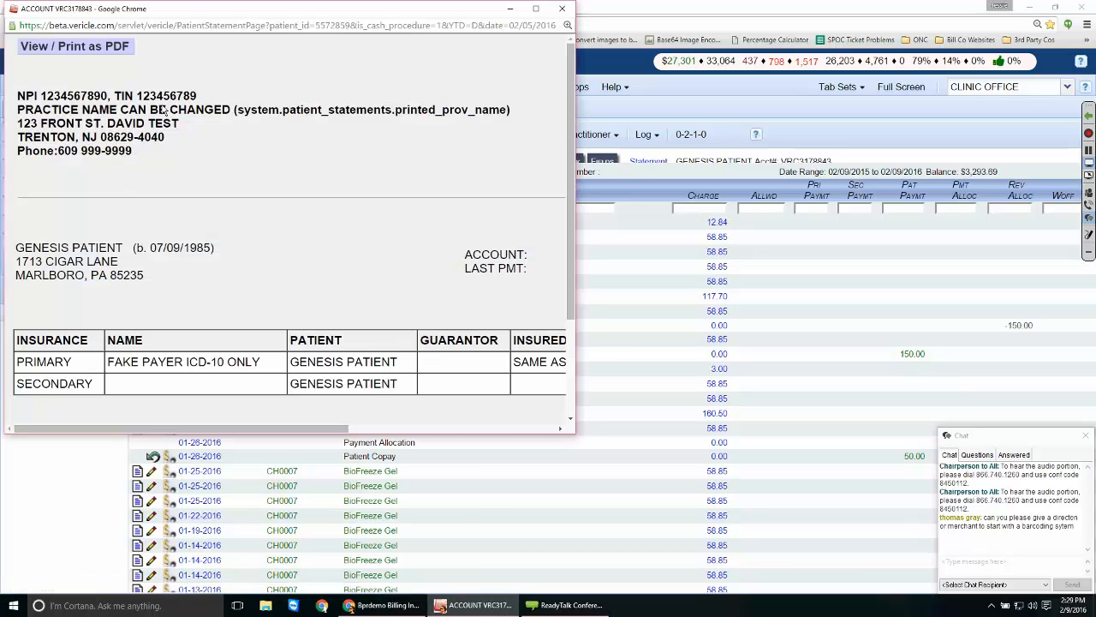
scroll(164, 111, down, 3)
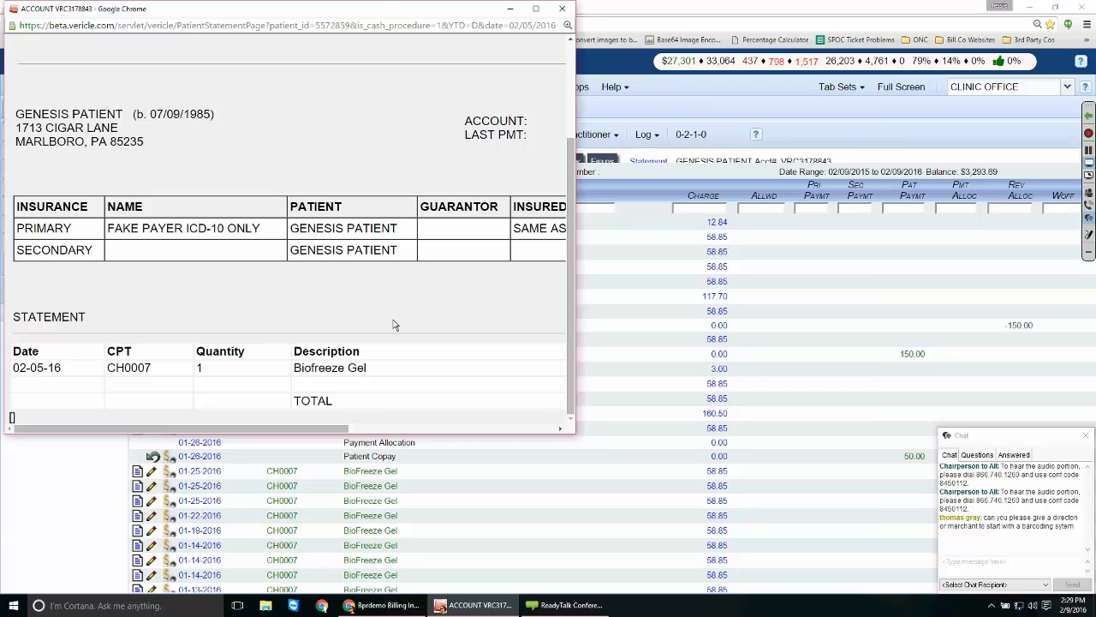
drag(575, 433, 871, 527)
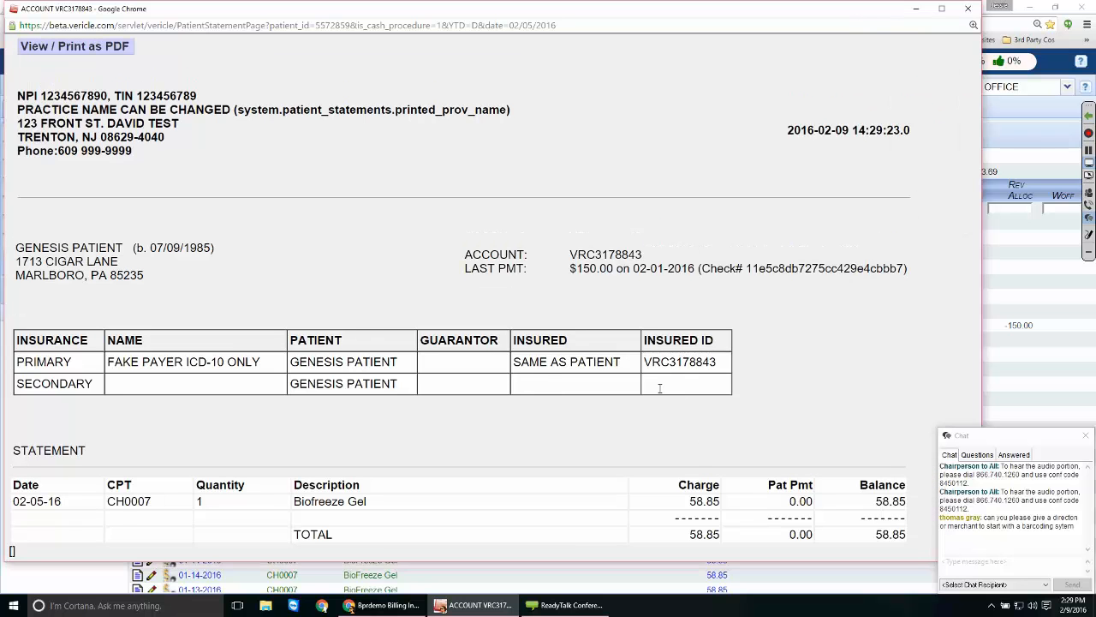
double_click(682, 15)
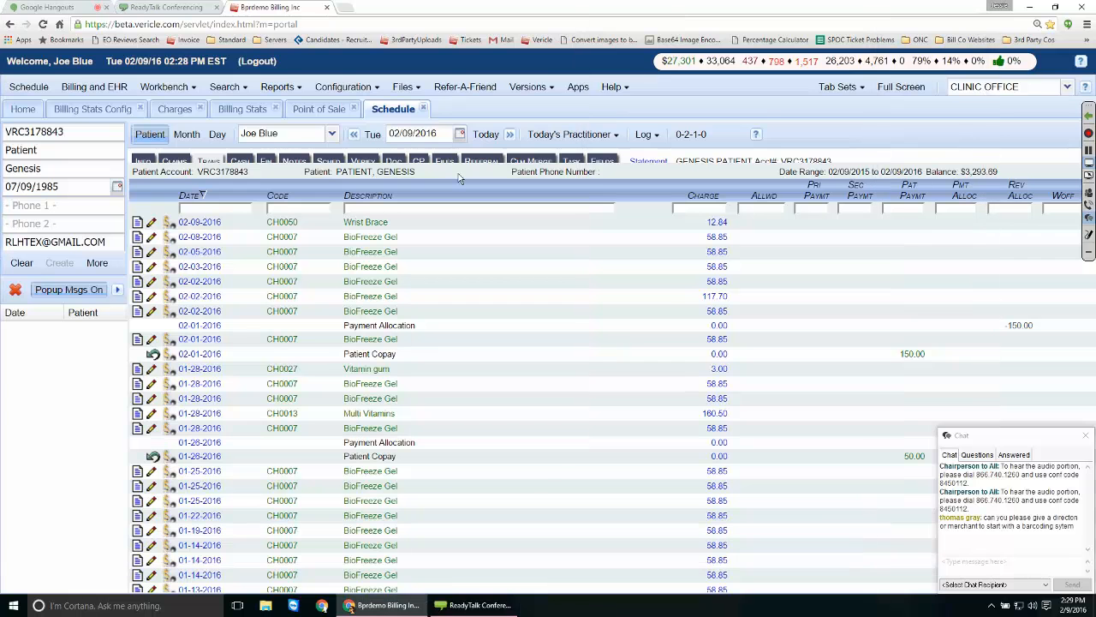